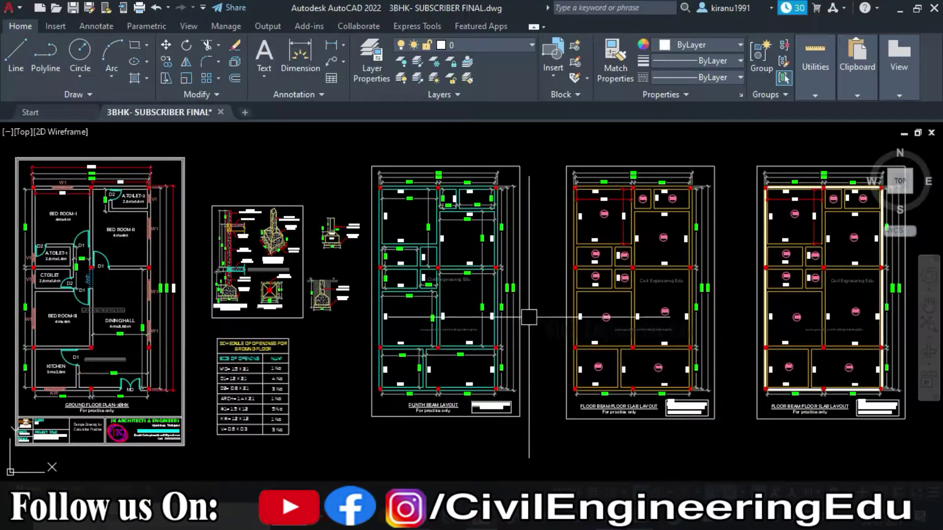
scroll(528, 314, down, 2)
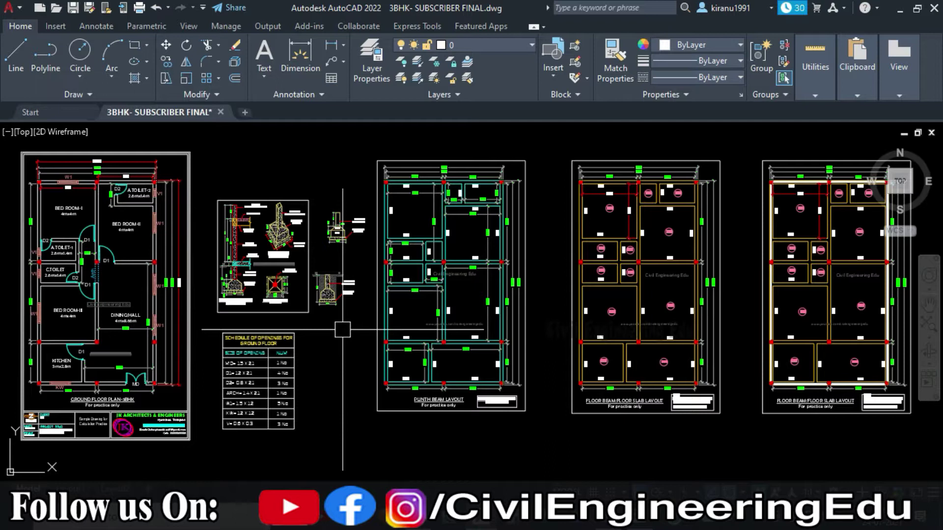
middle_drag(347, 328, 350, 329)
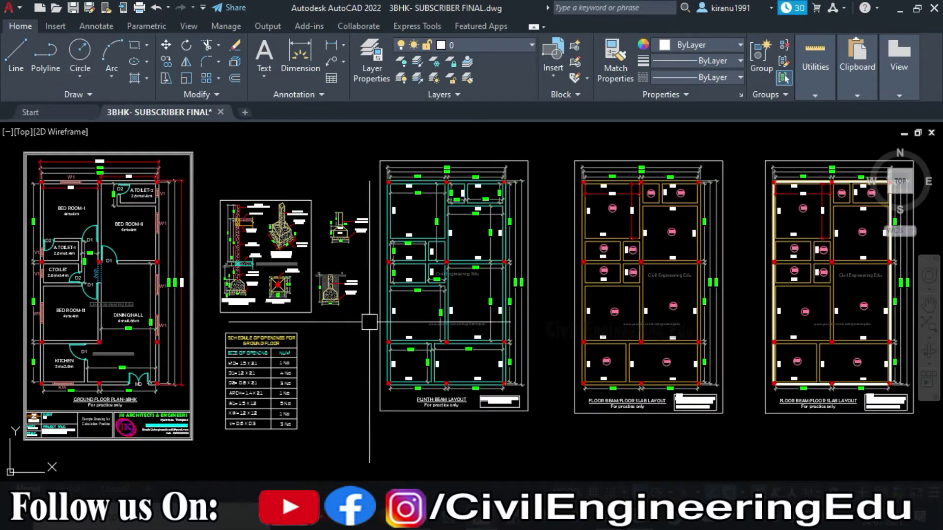
middle_drag(501, 339, 493, 339)
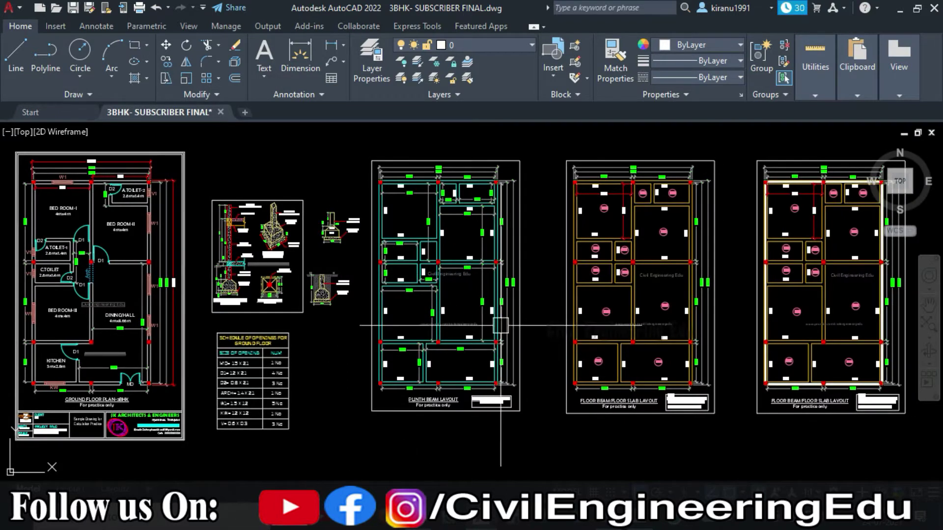
scroll(497, 316, down, 1)
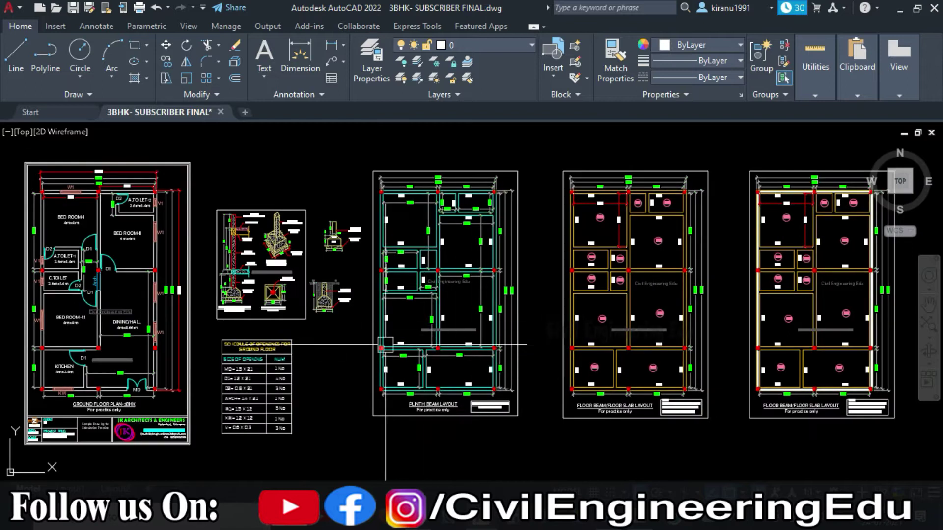
Examine the clear length dimensions of the upper walls of Bed Room-I and Bed Room-II in the ground floor plan.
middle_drag(349, 347, 581, 353)
scroll(280, 289, up, 3)
scroll(358, 316, down, 3)
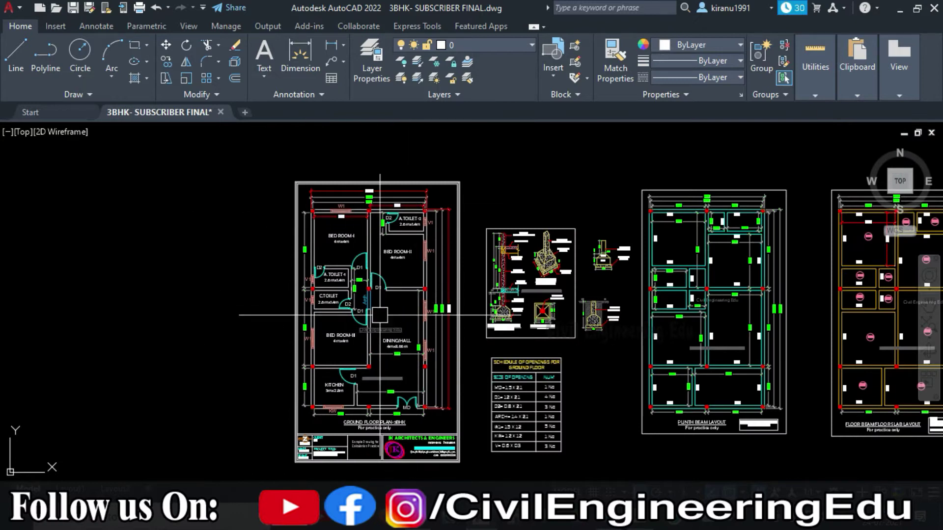
middle_drag(376, 235, 396, 347)
scroll(373, 334, up, 3)
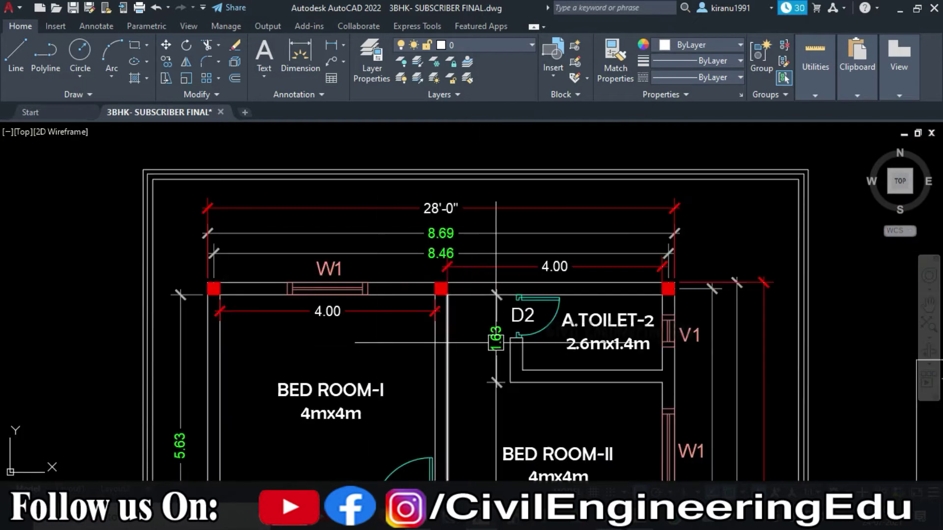
scroll(495, 342, up, 1)
mouse_move(513, 362)
middle_down()
mouse_move(525, 364)
mouse_move(477, 339)
middle_up()
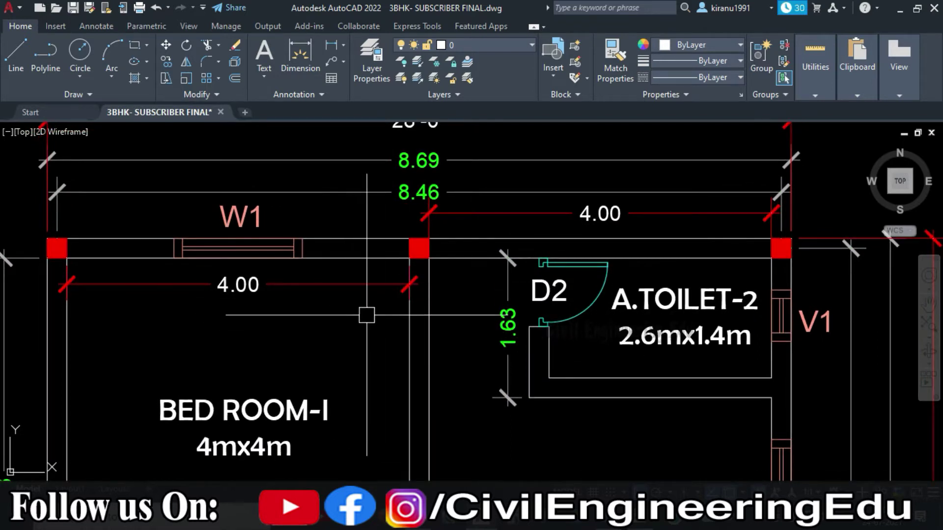
middle_drag(400, 351, 399, 345)
click(347, 277)
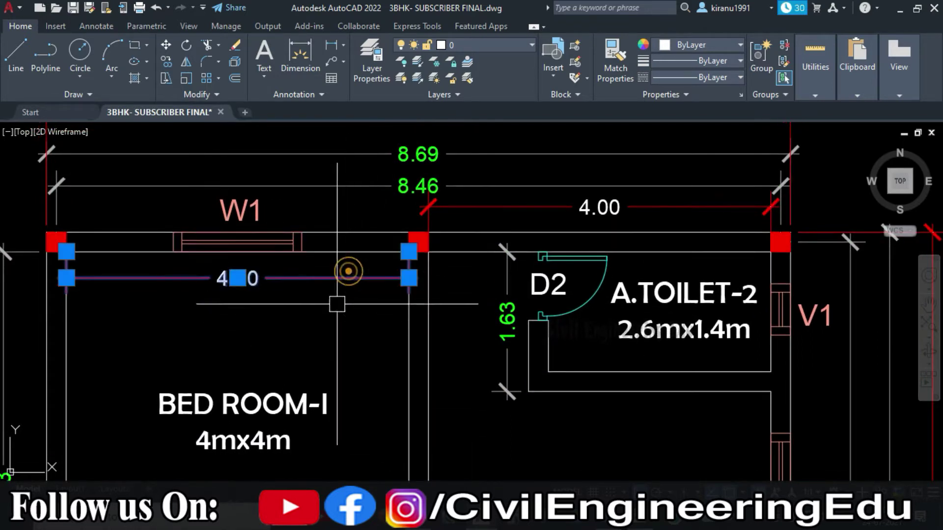
key(Escape)
click(533, 208)
key(Escape)
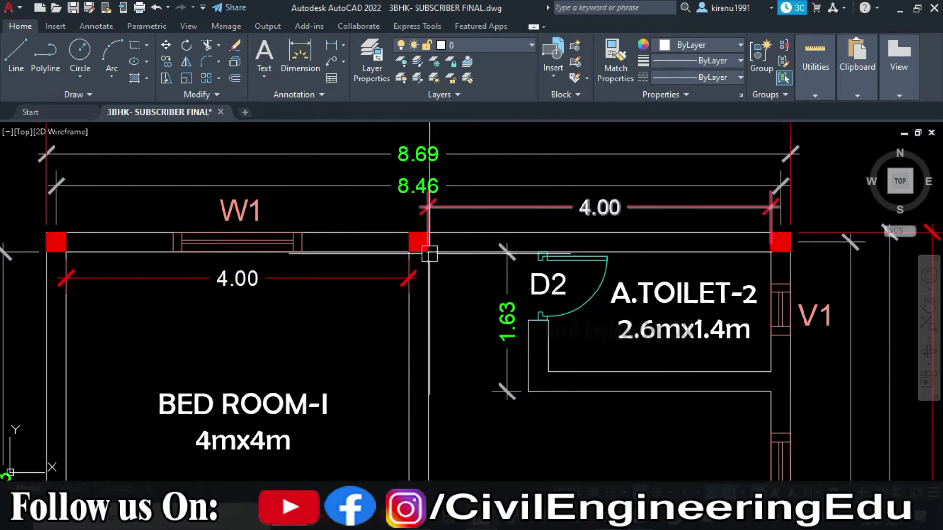
Examine the walls around the bedrooms and attached toilets in the ground floor plan.
scroll(432, 186, down, 4)
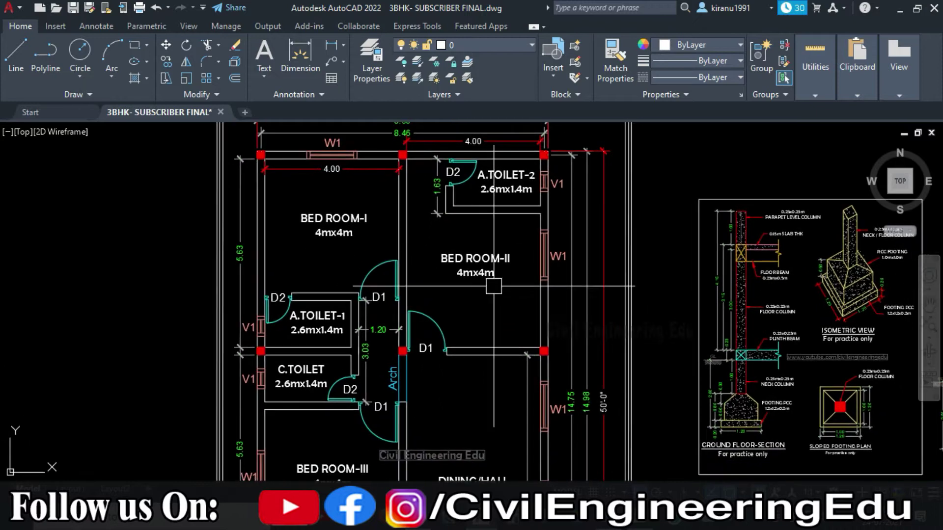
middle_drag(399, 273, 393, 291)
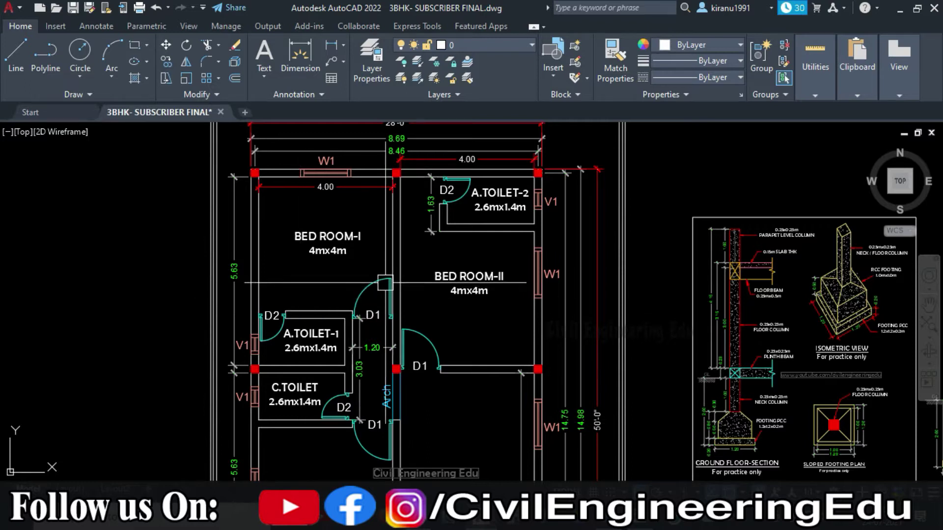
middle_drag(433, 313, 433, 316)
middle_drag(498, 358, 492, 351)
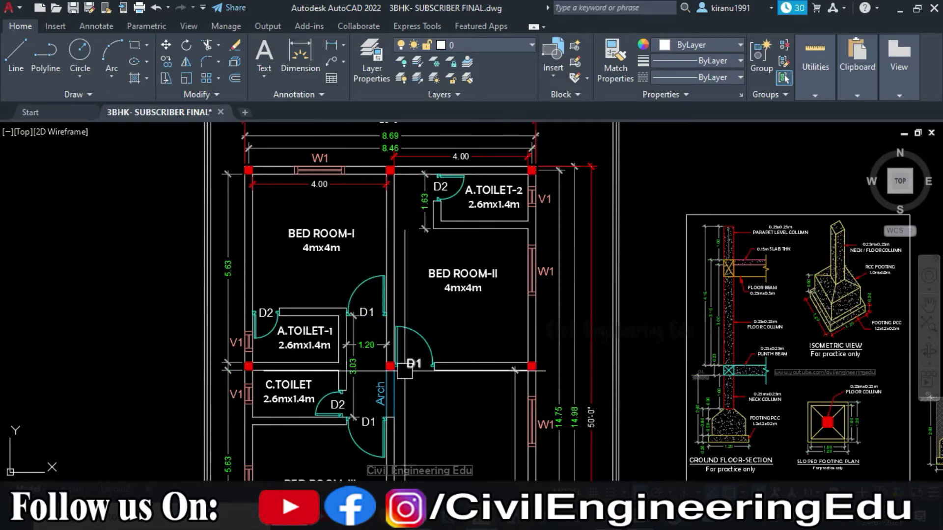
mouse_move(404, 271)
middle_down()
mouse_move(409, 292)
mouse_move(388, 288)
middle_up()
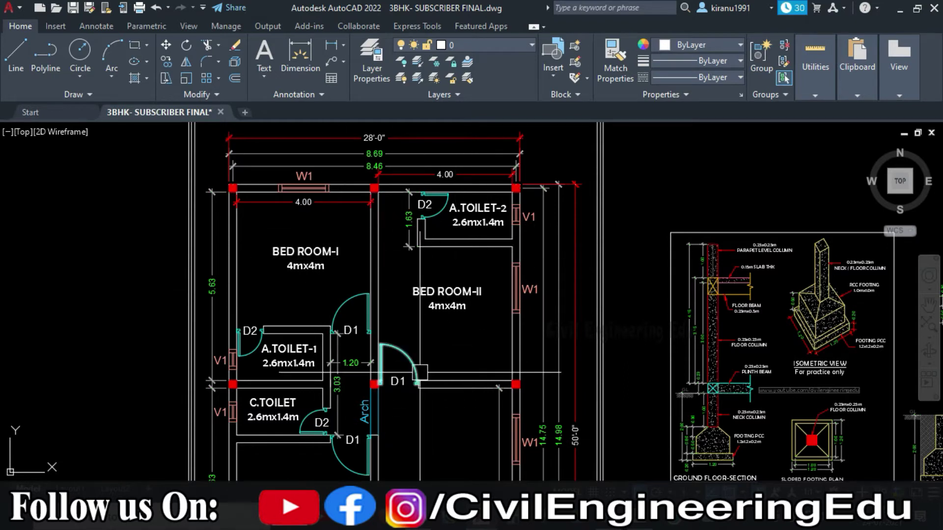
middle_drag(359, 241, 359, 257)
middle_drag(438, 347, 424, 325)
Examine the outer wall of Bed Room-I containing window W1, between its two columns.
scroll(246, 302, up, 4)
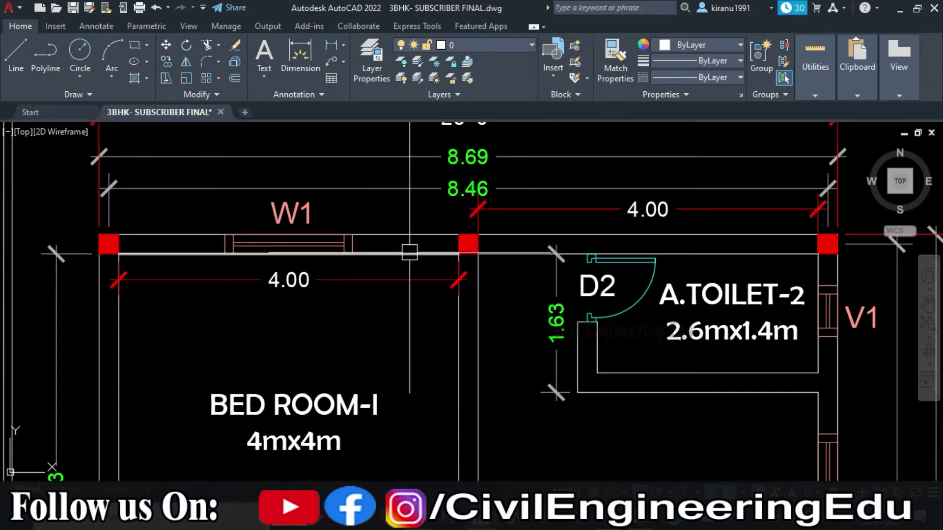
scroll(457, 267, down, 2)
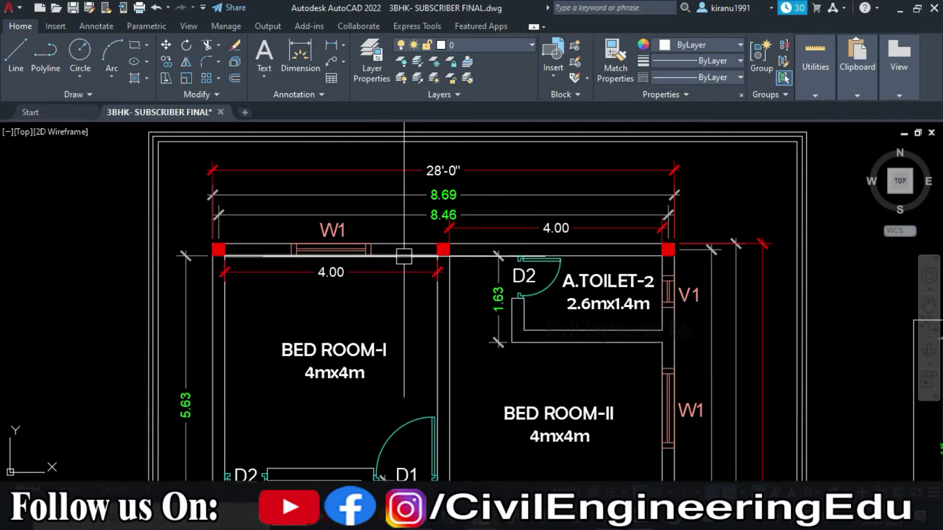
scroll(403, 255, up, 2)
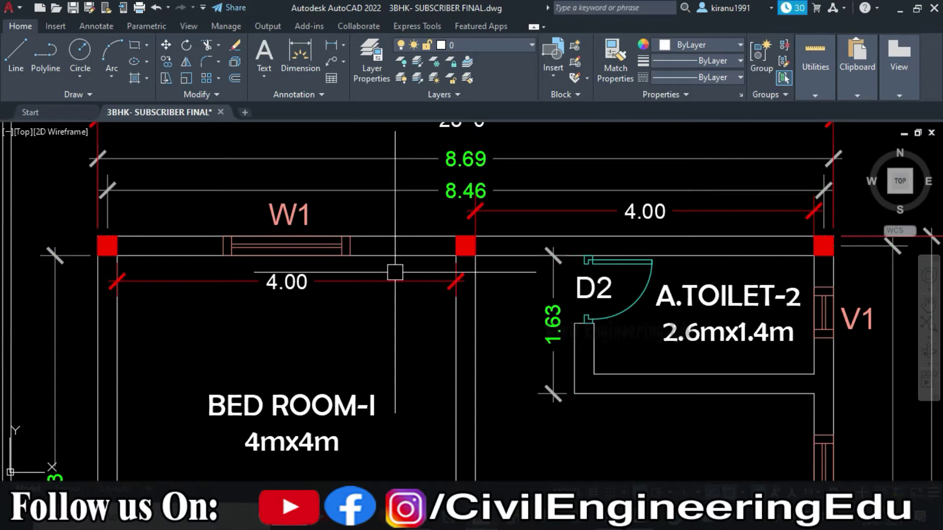
scroll(427, 290, down, 5)
scroll(496, 277, up, 5)
Examine the FB1 floor beams over the bedroom walls and read the beam sizes in the floor beam layout's note.
scroll(508, 293, up, 5)
middle_drag(638, 342, 467, 344)
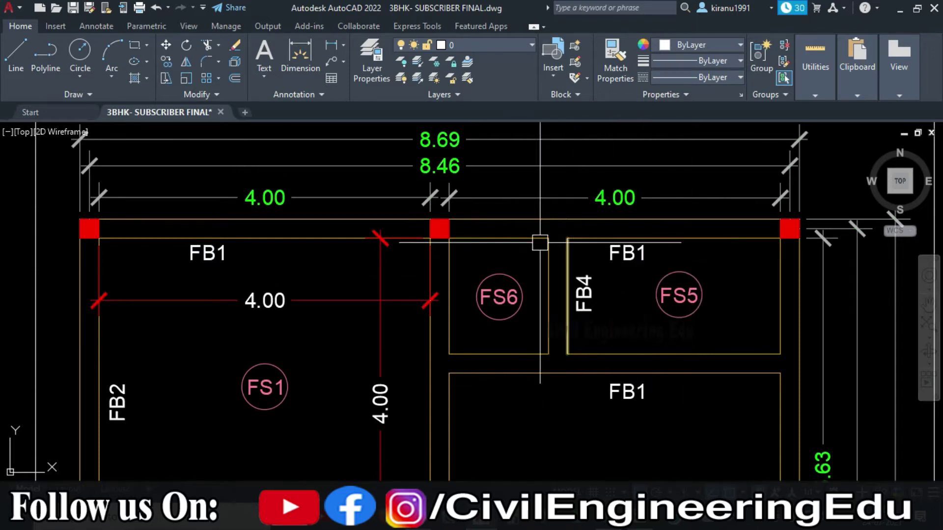
scroll(572, 341, down, 5)
scroll(552, 316, up, 5)
scroll(532, 301, up, 5)
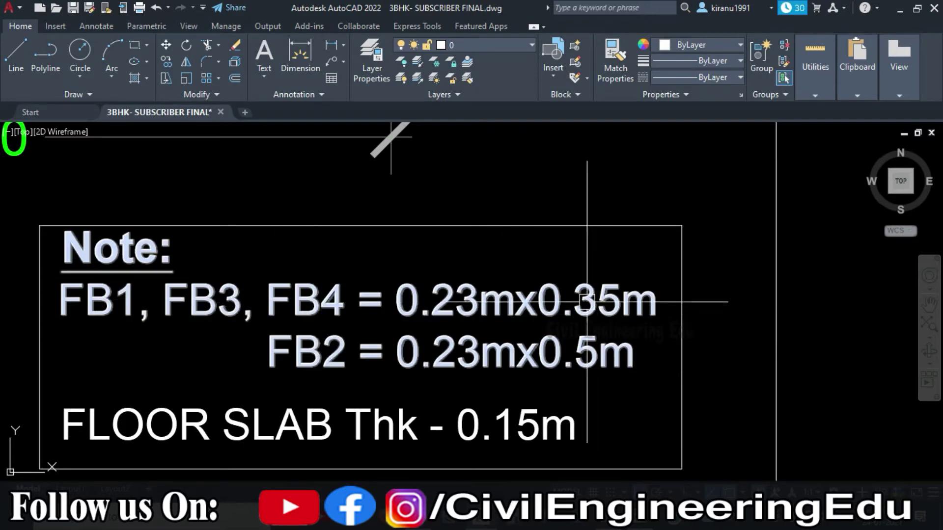
middle_drag(580, 304, 580, 277)
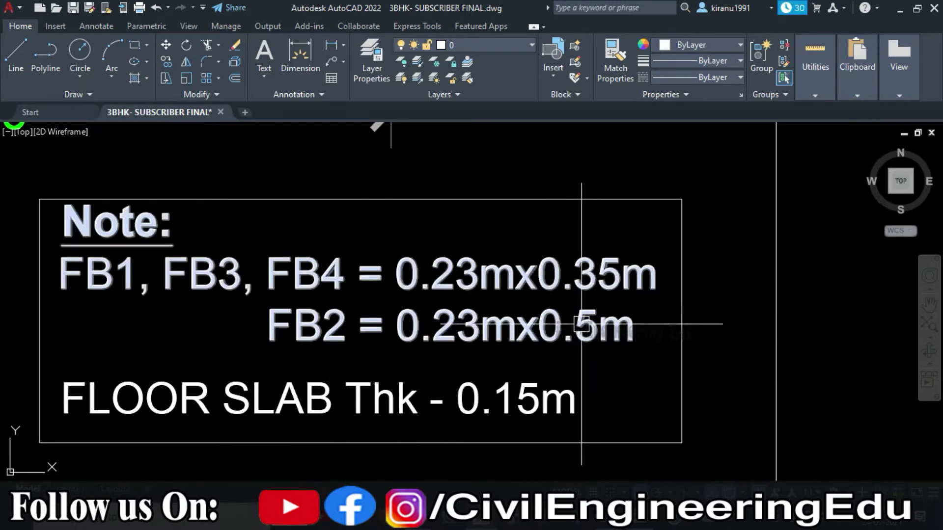
Examine the beam depths in the two brick wall section details.
scroll(584, 320, down, 5)
scroll(421, 267, up, 6)
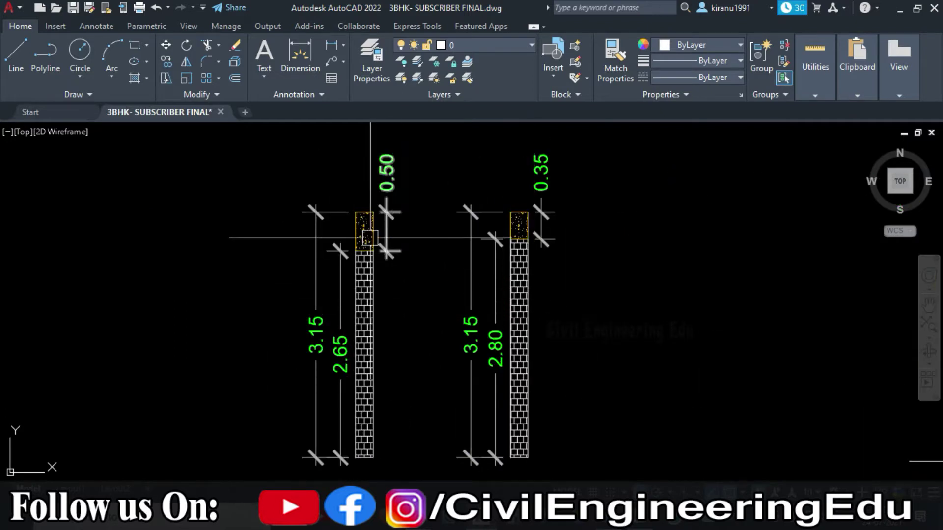
scroll(372, 224, up, 2)
middle_drag(454, 275, 449, 302)
scroll(448, 302, down, 2)
middle_drag(607, 324, 513, 282)
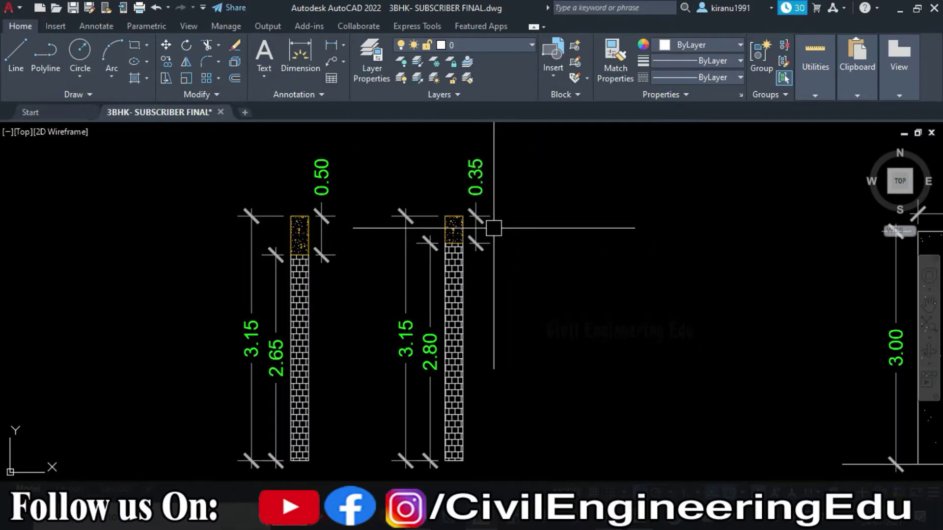
middle_drag(494, 229, 480, 214)
middle_drag(477, 316, 476, 326)
Check the overall height dimension of the wall section with the 0.35 m deep beam.
click(392, 263)
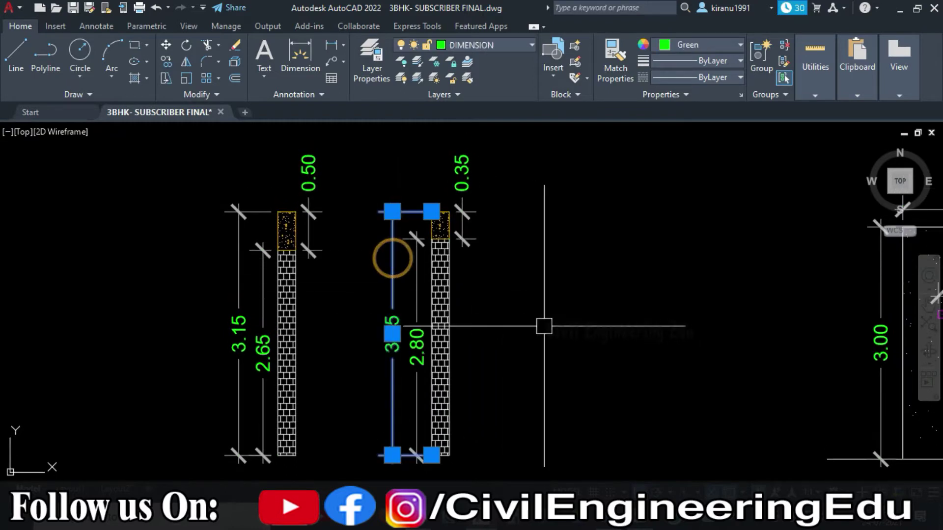
key(Escape)
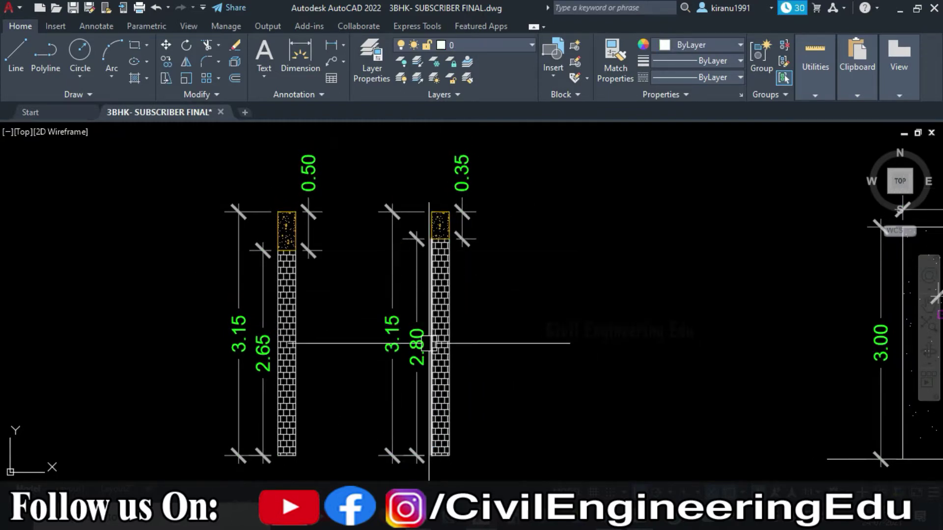
click(392, 276)
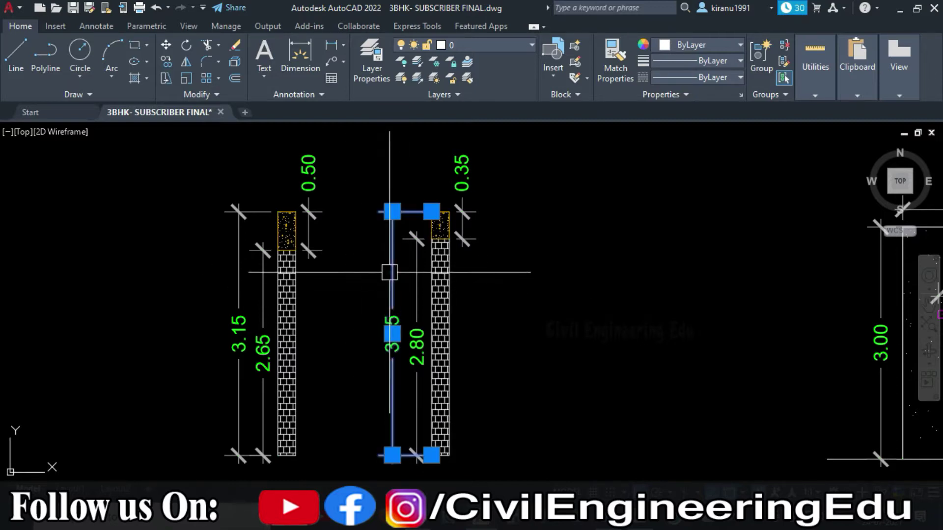
key(Escape)
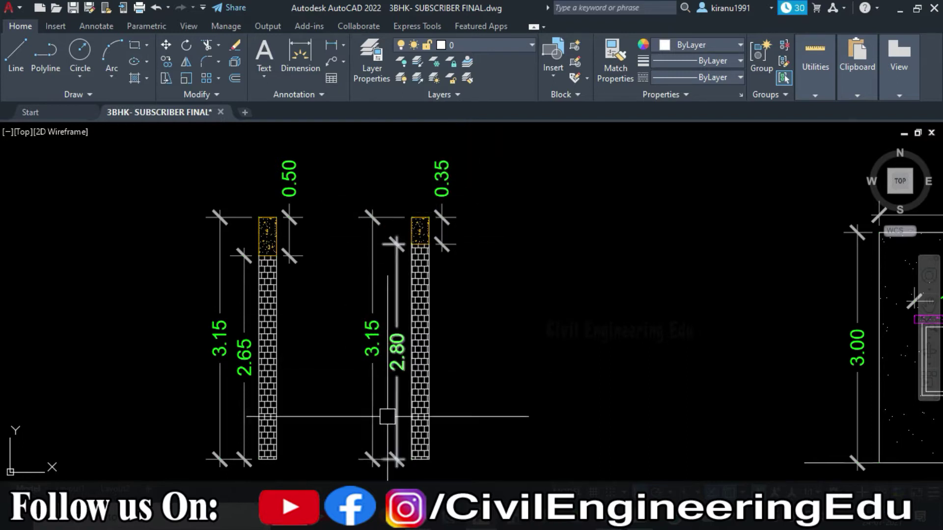
Compare the brickwork heights below the beams in the two wall sections.
scroll(405, 374, up, 4)
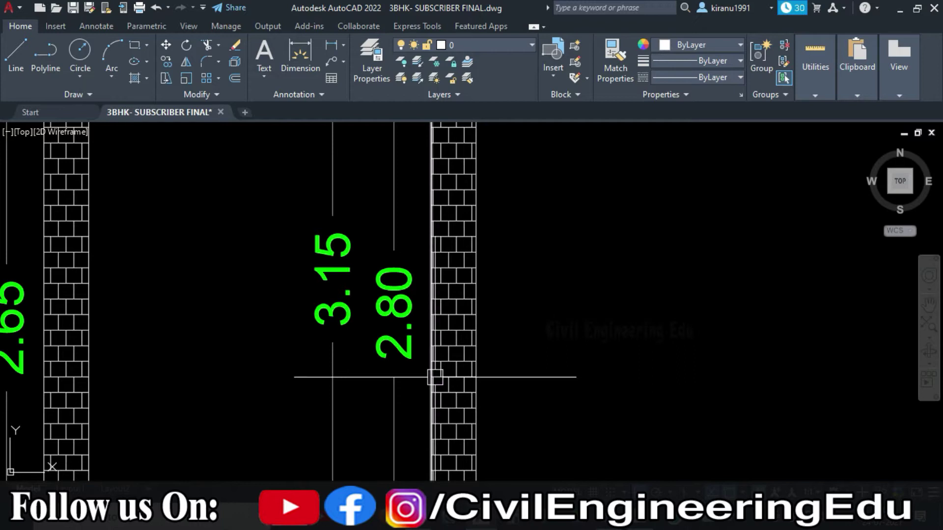
scroll(435, 377, down, 5)
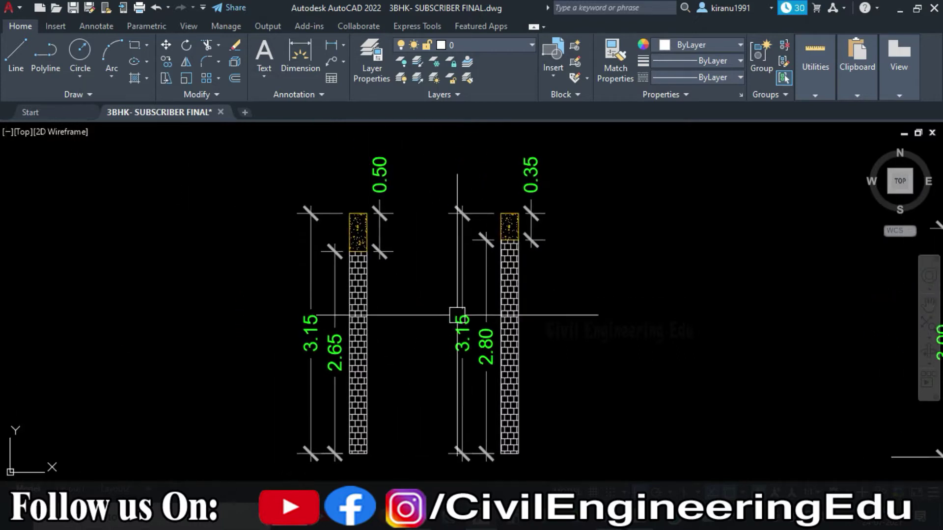
middle_drag(411, 265, 410, 241)
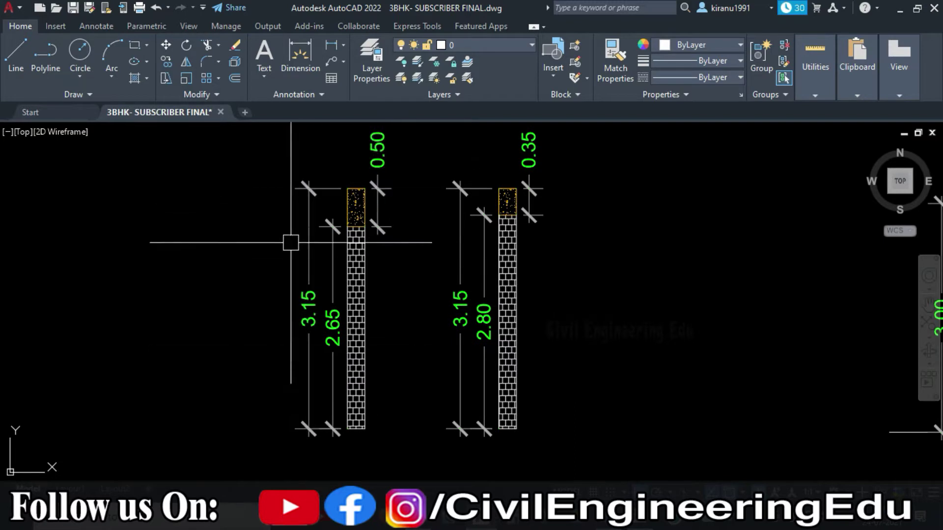
scroll(339, 351, up, 4)
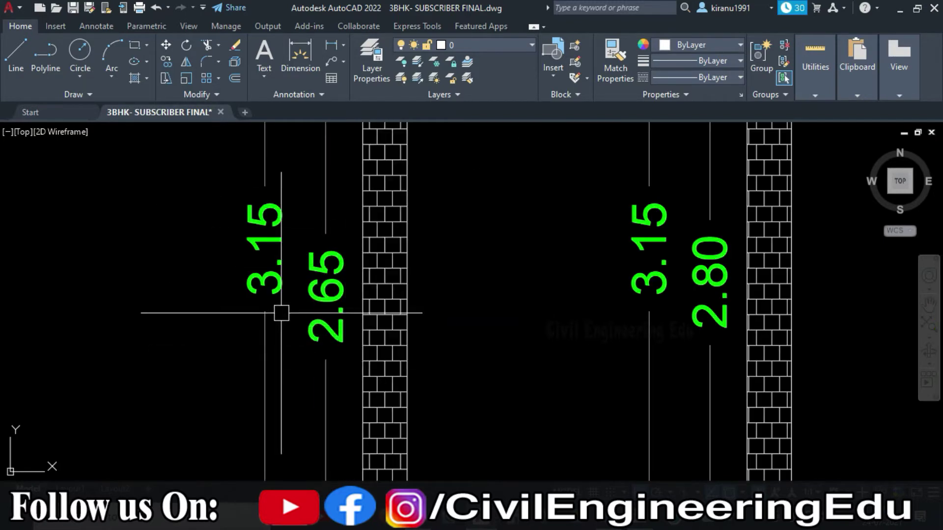
scroll(345, 318, down, 4)
middle_drag(449, 280, 429, 322)
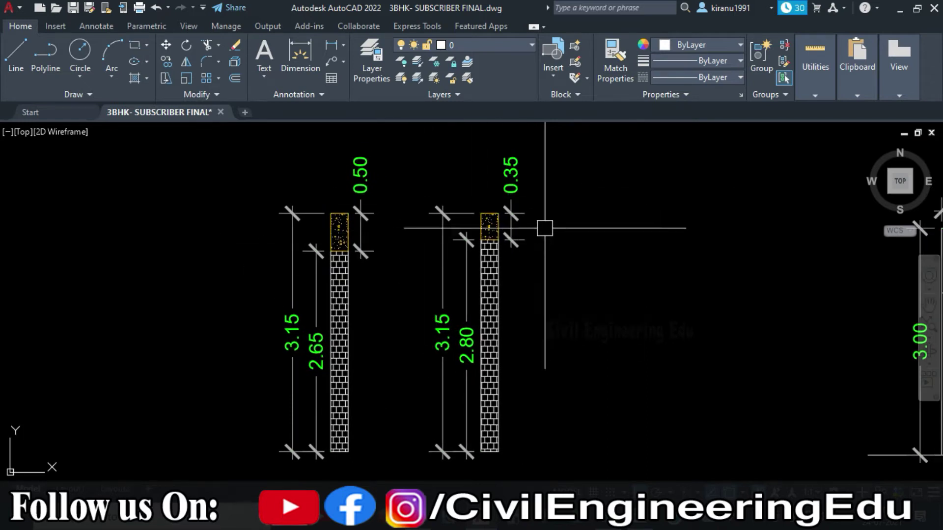
scroll(486, 356, up, 4)
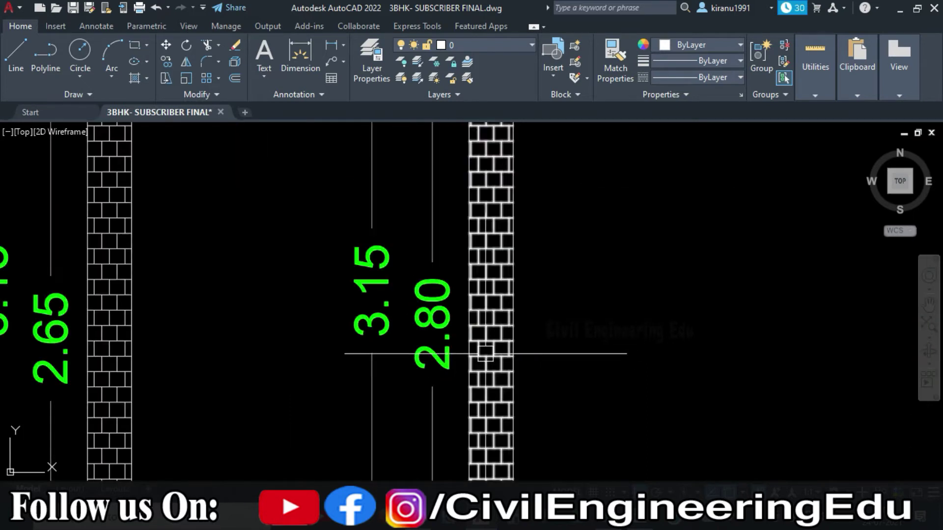
scroll(469, 339, down, 10)
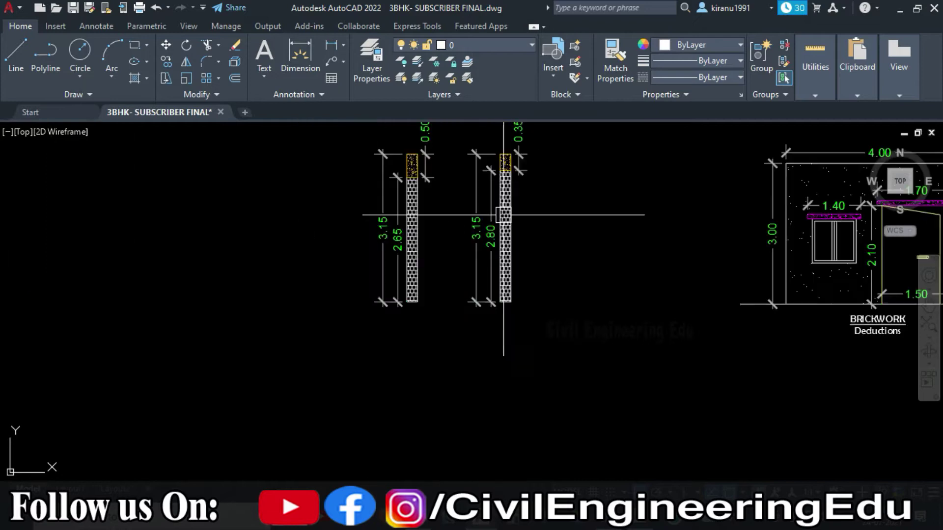
Return to the upper wall of Bed Room-I in the ground floor plan to review its length.
scroll(435, 343, up, 6)
scroll(446, 275, up, 4)
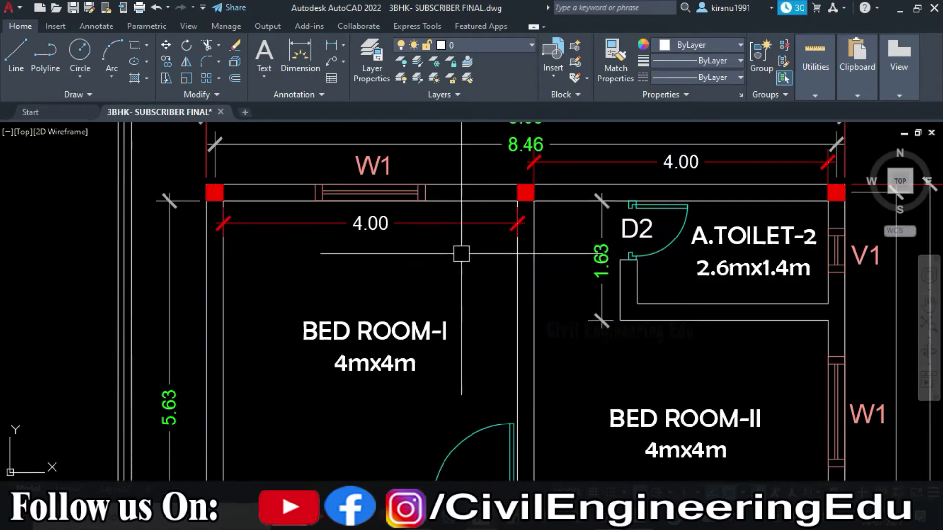
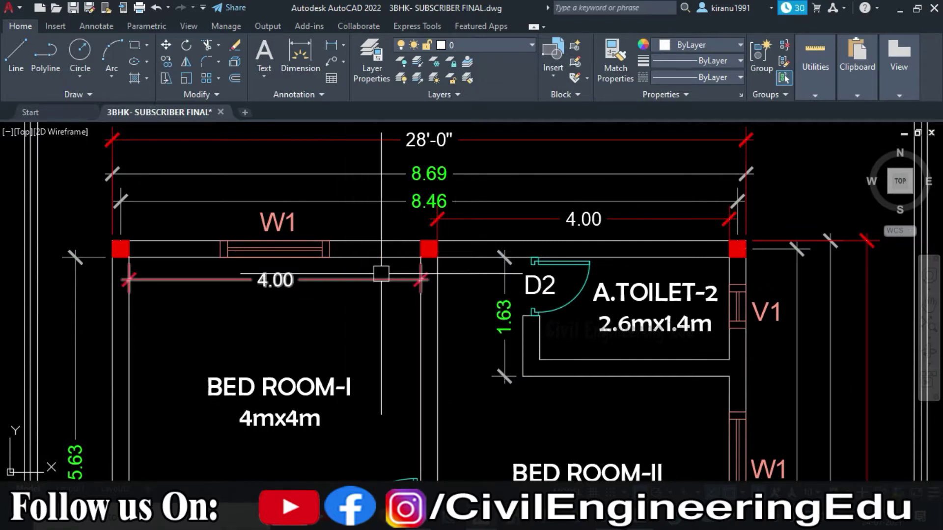
Trace the brick walls through the ground floor plan, from Bed Room-I down to the kitchen and back up to A.Toilet-2.
scroll(405, 279, down, 2)
mouse_move(381, 339)
middle_down()
mouse_move(419, 255)
mouse_move(429, 279)
mouse_move(446, 183)
middle_up()
middle_drag(462, 322, 458, 263)
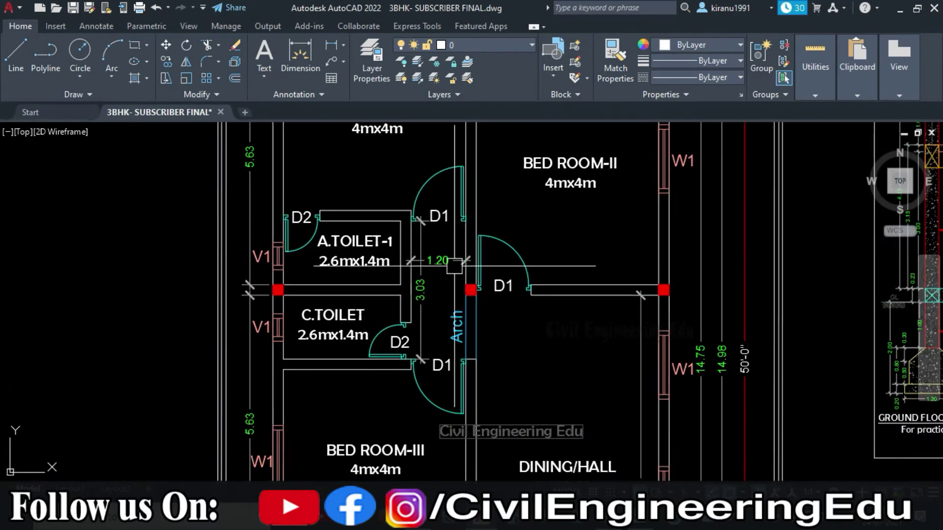
middle_drag(436, 359, 435, 206)
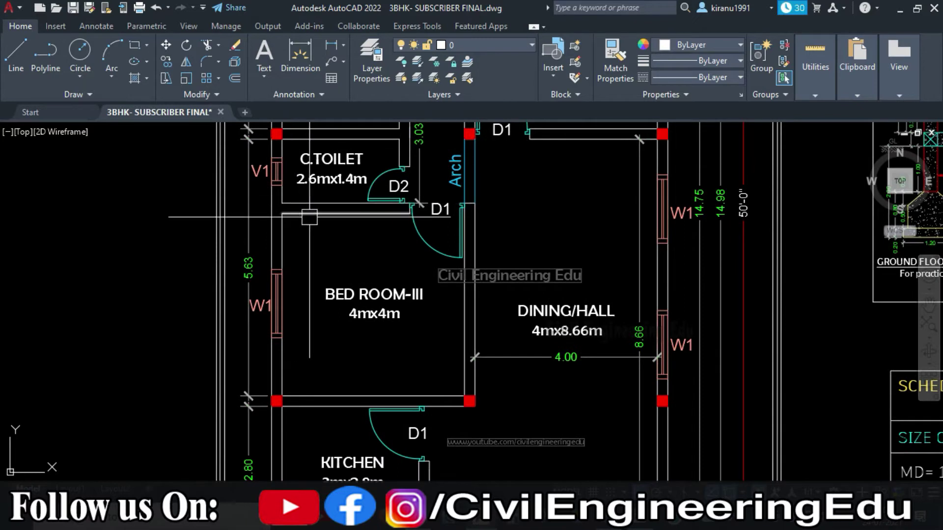
middle_drag(420, 391, 420, 229)
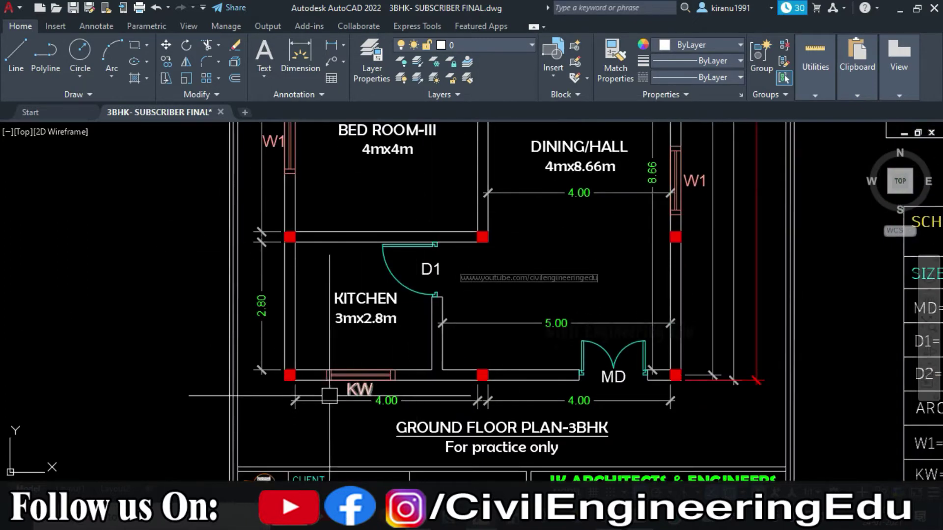
middle_drag(485, 389, 320, 454)
middle_drag(400, 206, 405, 423)
middle_drag(412, 221, 449, 406)
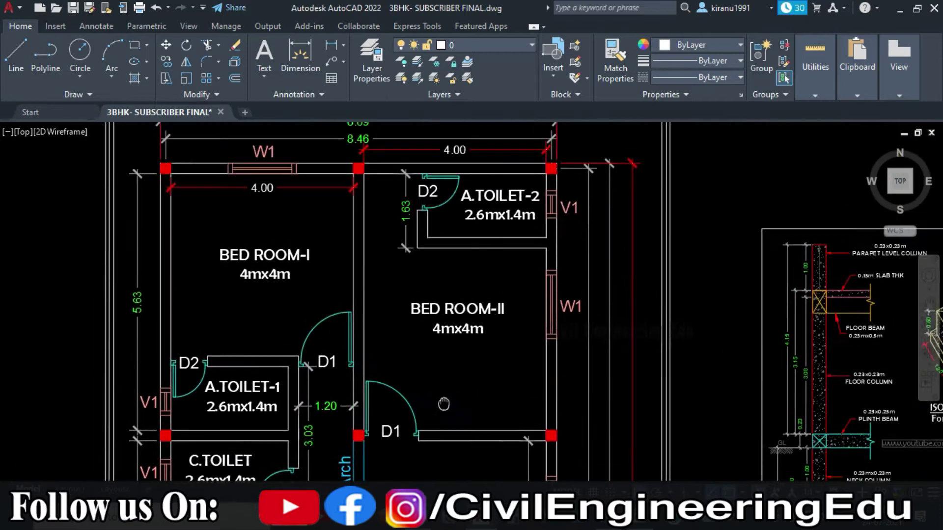
mouse_move(433, 170)
middle_down()
mouse_move(445, 214)
mouse_move(476, 238)
middle_up()
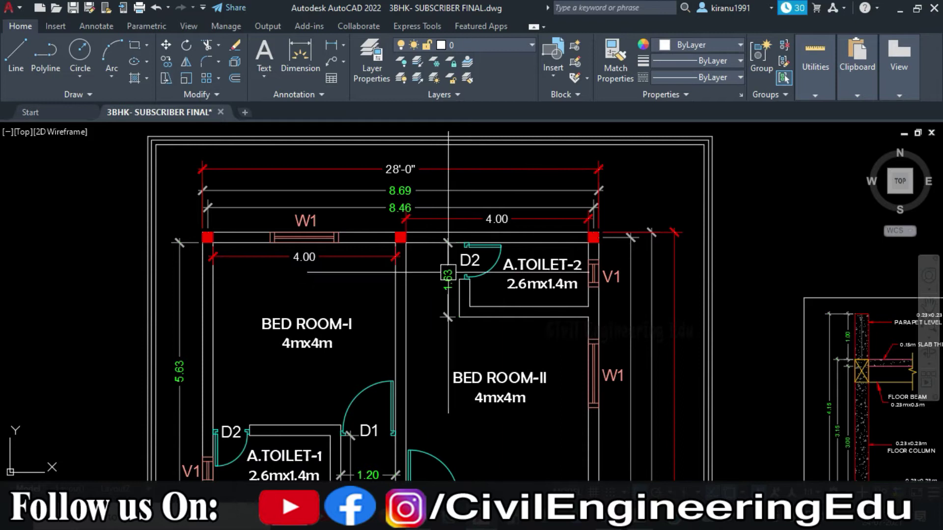
middle_drag(455, 269, 447, 260)
Switch to the 3BHK ESTIMATE FINAL workbook in Excel and review the brick masonry heading and breadths of the 230mm superstructure walls.
key(alt+Tab)
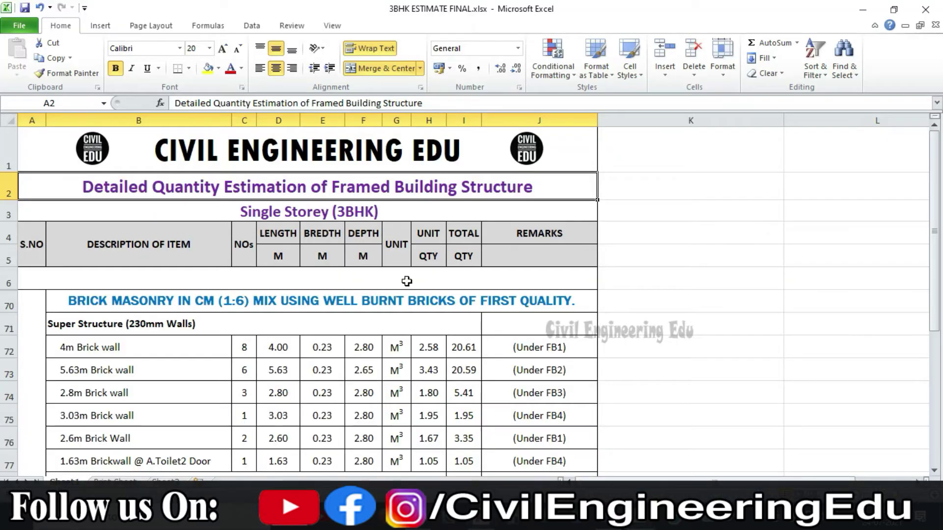
click(338, 310)
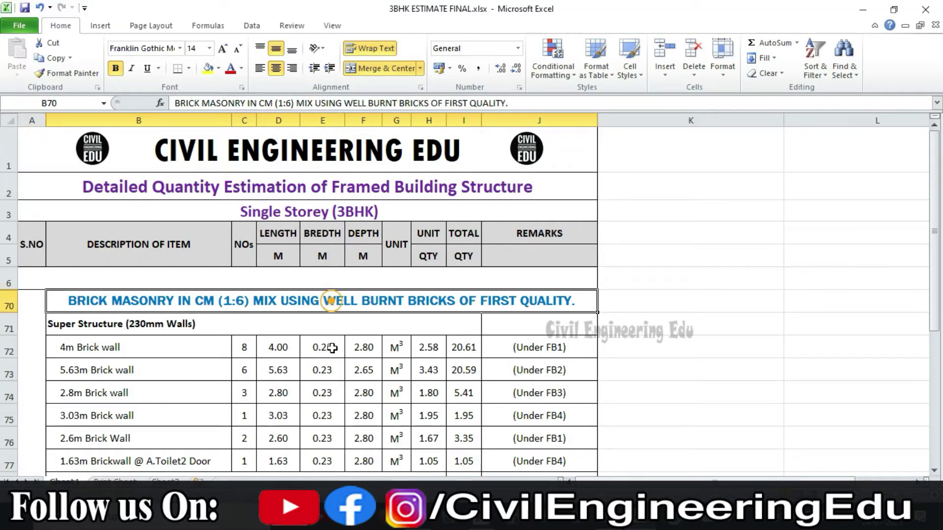
scroll(327, 285, down, 2)
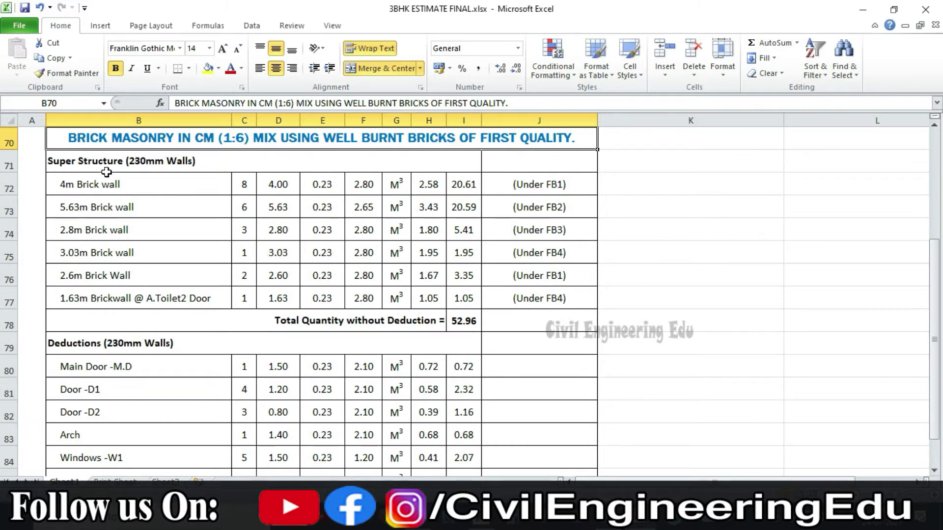
click(93, 165)
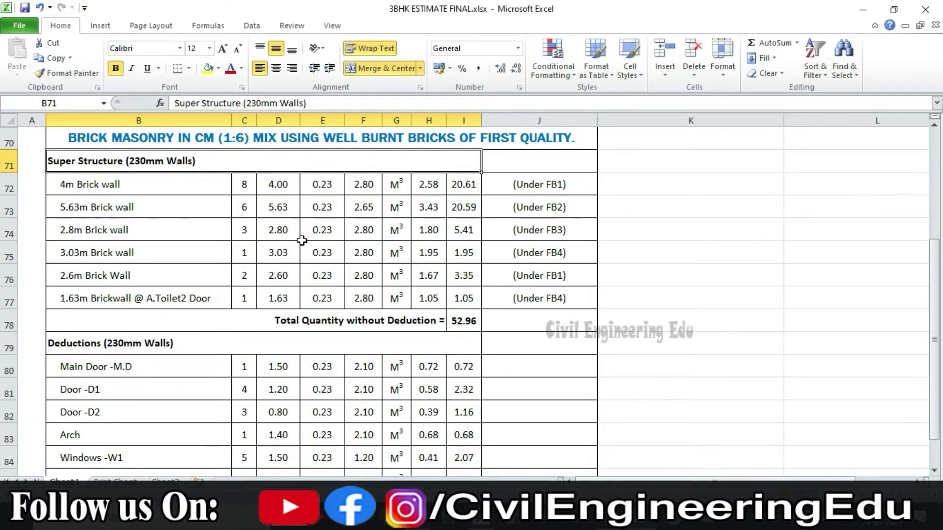
drag(332, 181, 331, 294)
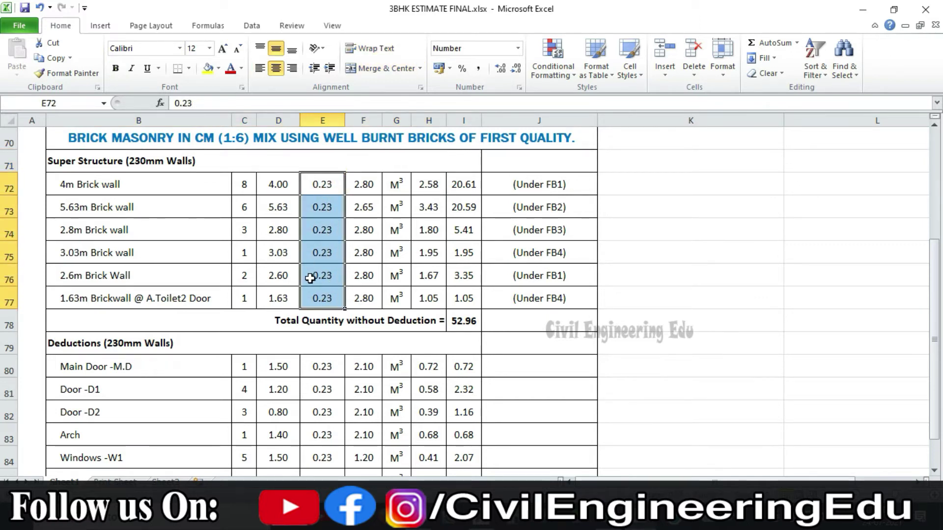
Go through the superstructure brick wall descriptions, from the 4m wall to the 1.63m wall at the A.Toilet2 door.
click(202, 209)
click(159, 184)
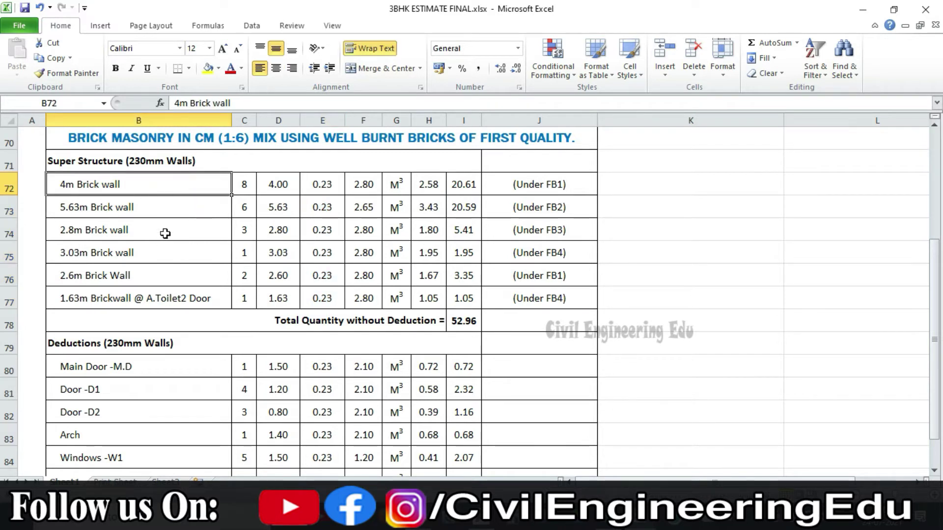
click(161, 206)
click(164, 228)
click(168, 251)
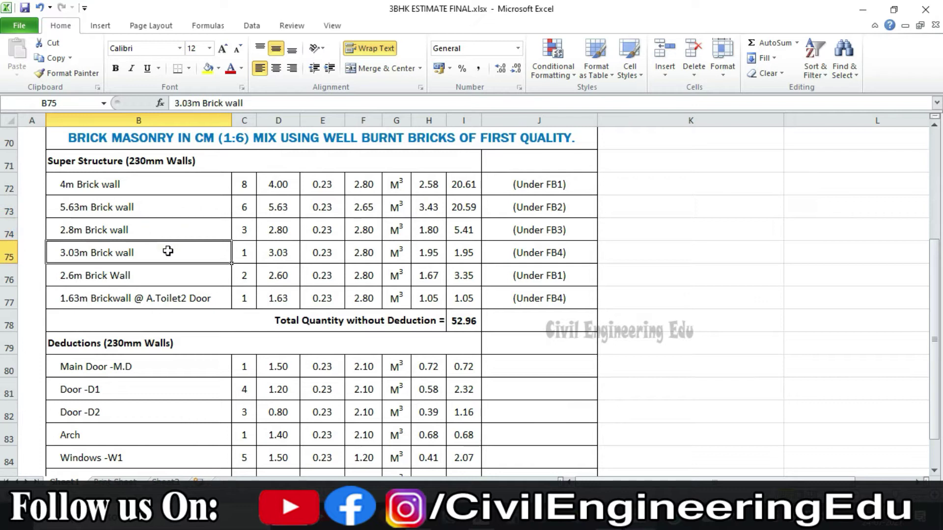
click(178, 278)
click(80, 303)
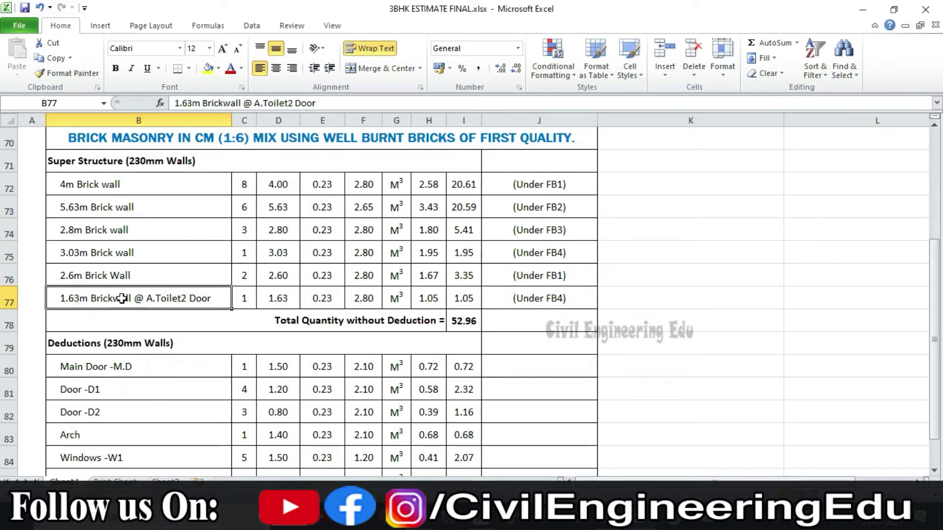
drag(148, 187, 149, 294)
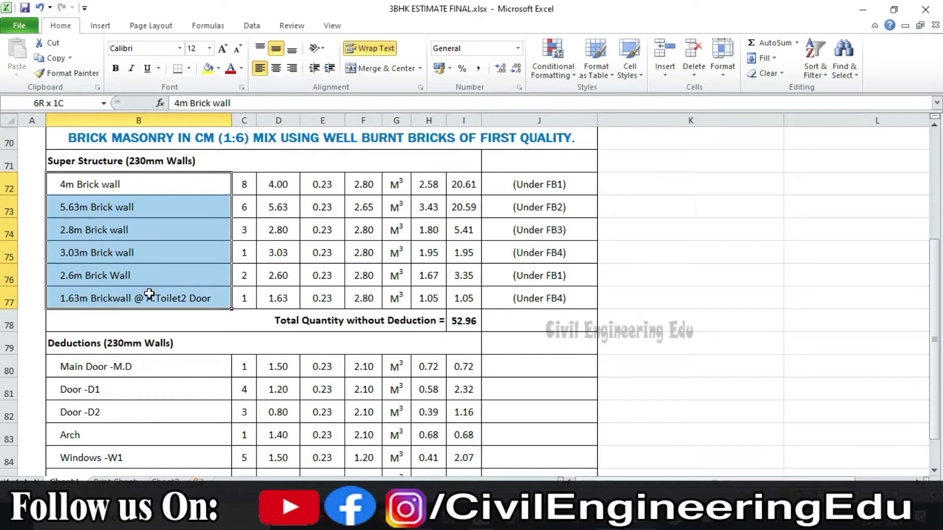
drag(127, 180, 137, 290)
Review the length, breadth and depth columns of the superstructure walls, including the 5.63m wall's row under FB2.
drag(276, 185, 283, 297)
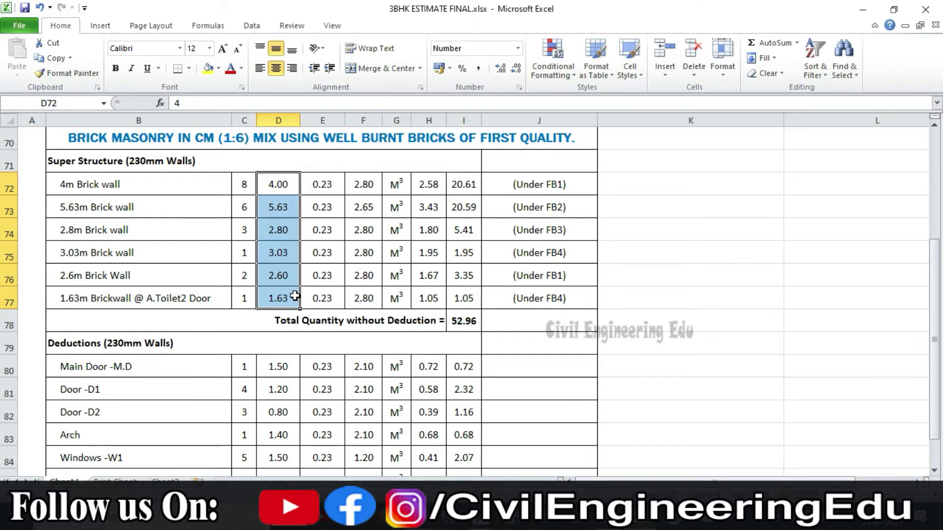
drag(281, 185, 281, 301)
drag(335, 187, 333, 293)
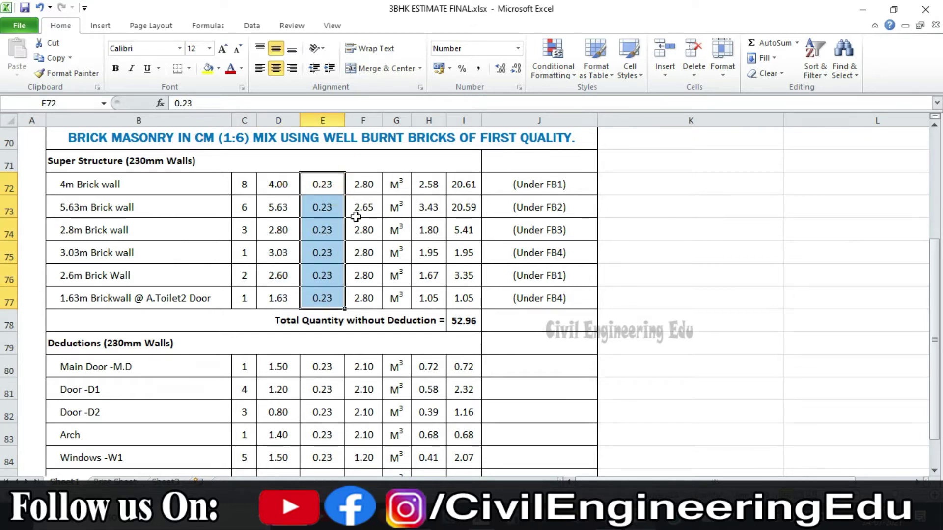
drag(366, 186, 364, 298)
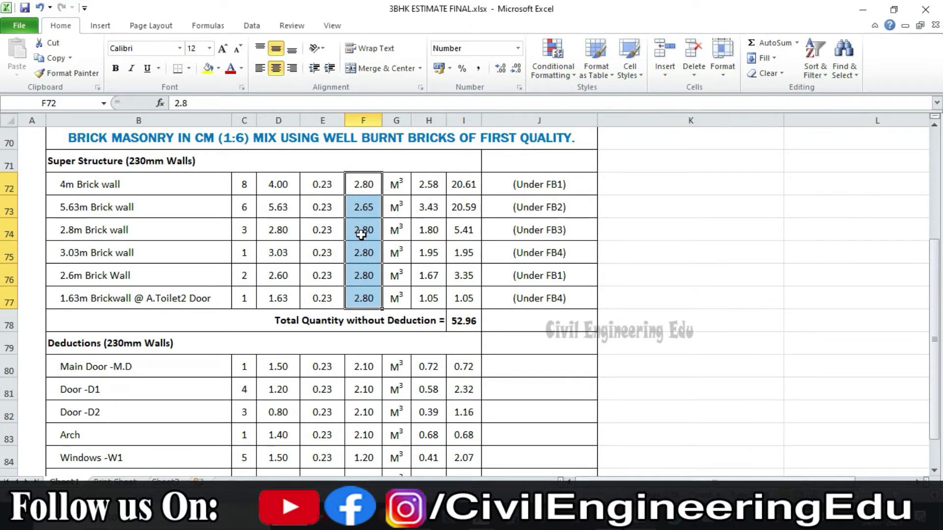
click(11, 203)
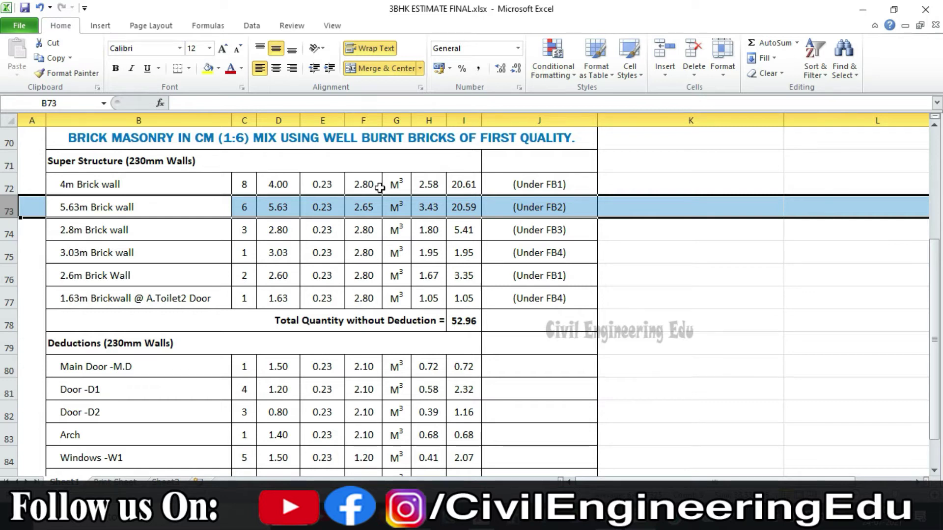
click(362, 255)
Check the number of walls entered for each superstructure brick wall item, starting with the 4m and 5.63m walls.
drag(244, 185, 399, 299)
click(244, 185)
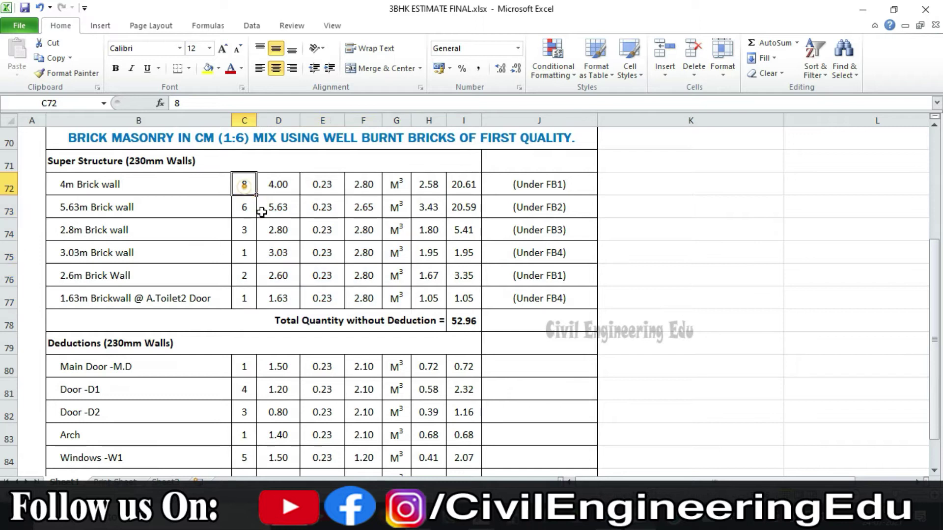
click(151, 184)
click(245, 186)
click(148, 206)
click(242, 208)
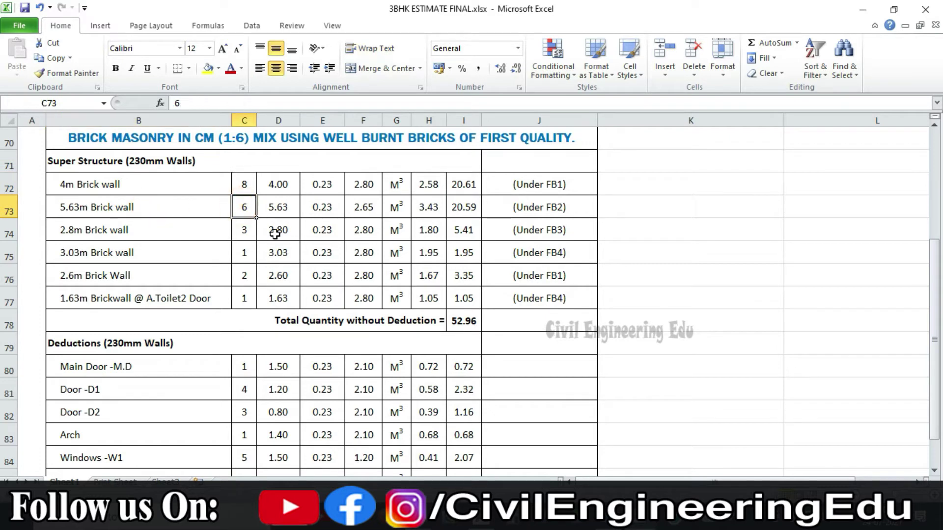
drag(249, 239, 247, 299)
drag(245, 185, 249, 296)
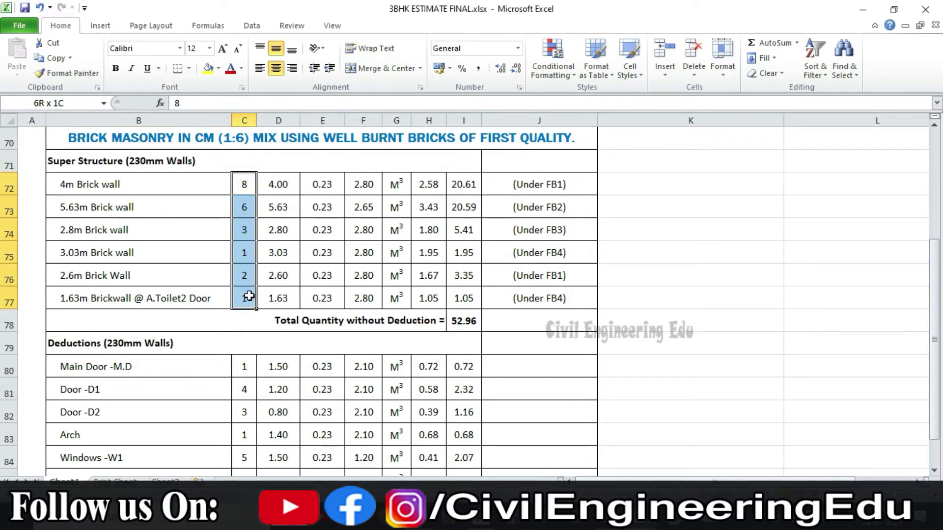
Review the 4m brick wall's length, breadth and depth, along with the full rows of all superstructure walls.
click(291, 184)
click(321, 184)
click(350, 185)
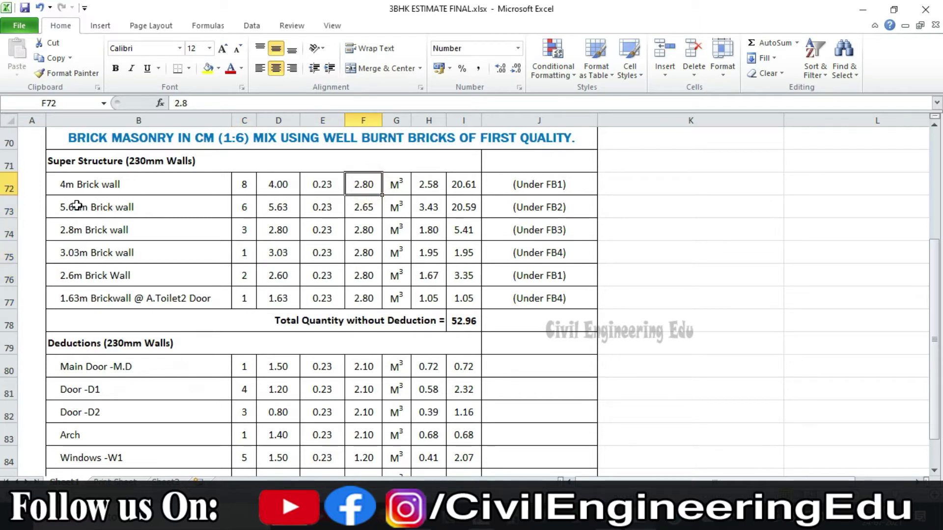
drag(10, 183, 10, 299)
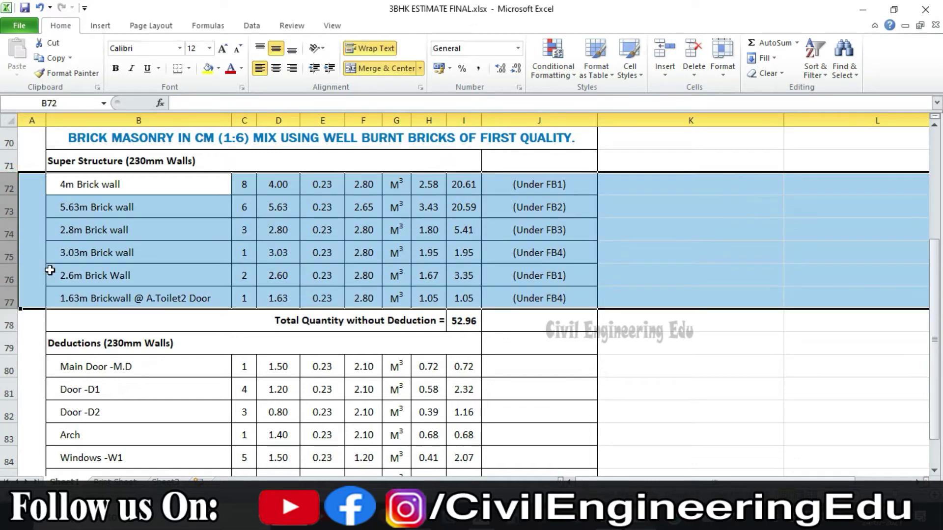
click(171, 248)
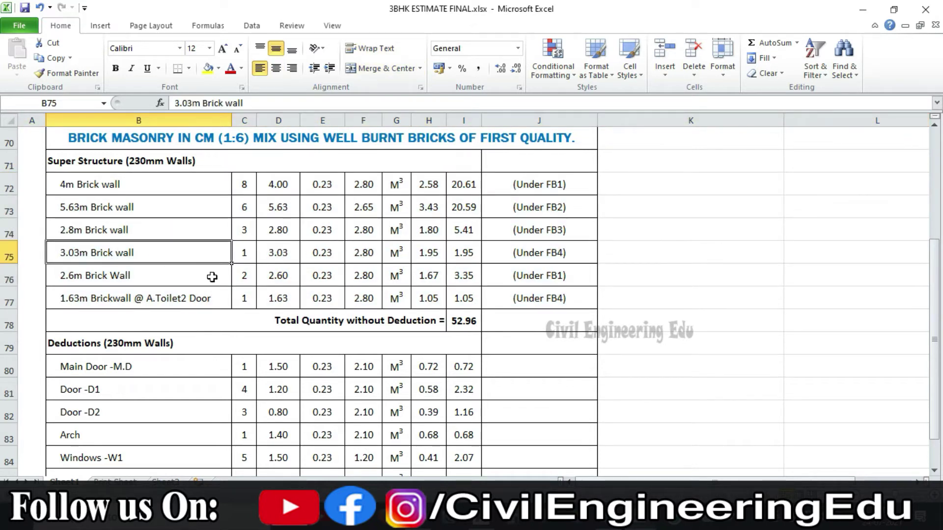
Examine how the 4m brick wall's unit and total quantities are calculated from its dimensions and number of walls.
click(431, 185)
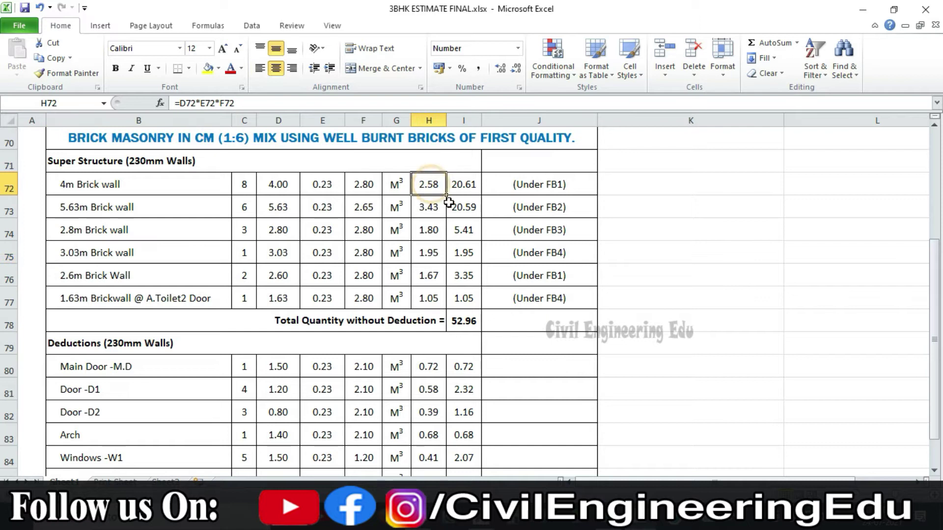
scroll(437, 212, up, 1)
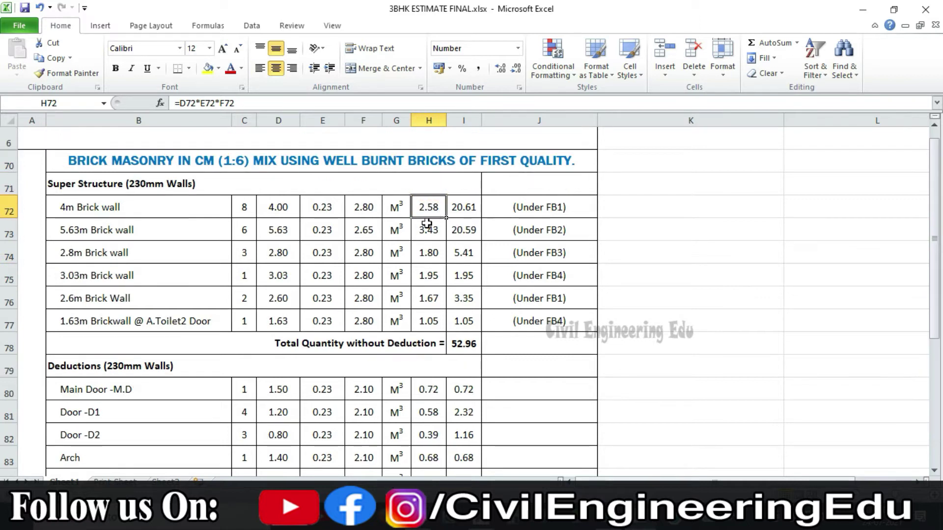
click(279, 208)
click(321, 211)
click(374, 206)
click(428, 216)
click(238, 212)
click(464, 203)
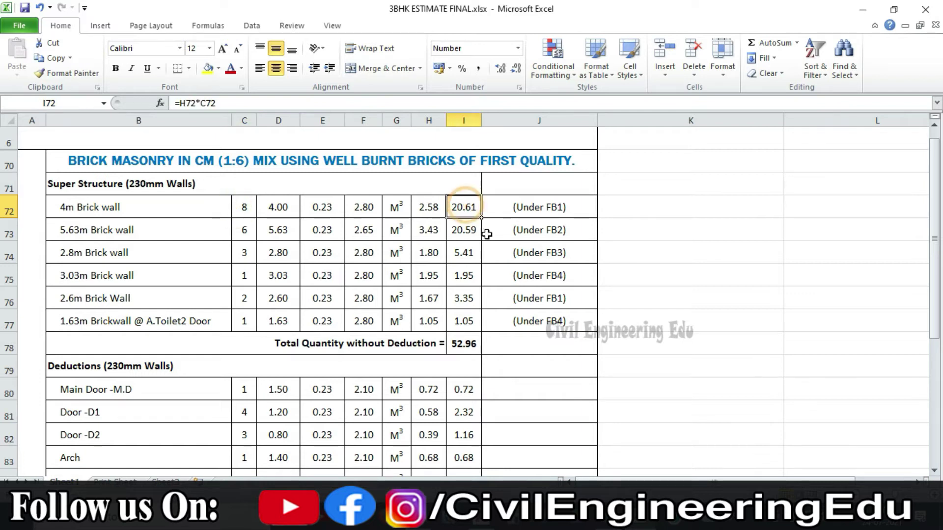
Review the total quantities of all superstructure walls and the formula that sums them without deductions.
drag(464, 203, 464, 322)
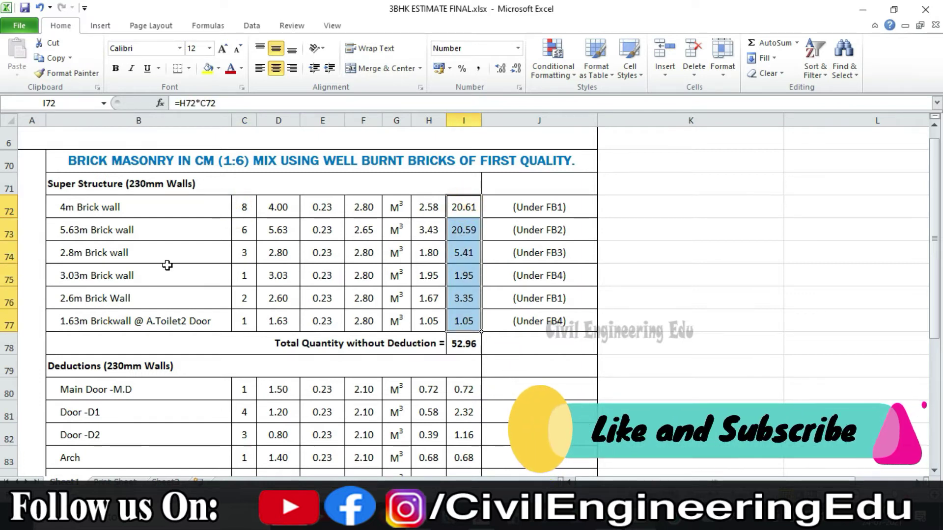
click(496, 250)
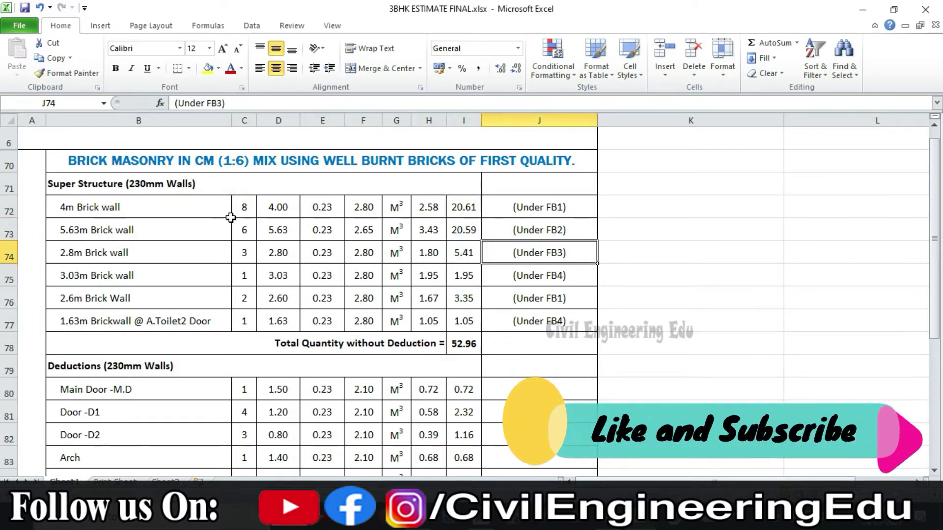
drag(467, 206, 480, 319)
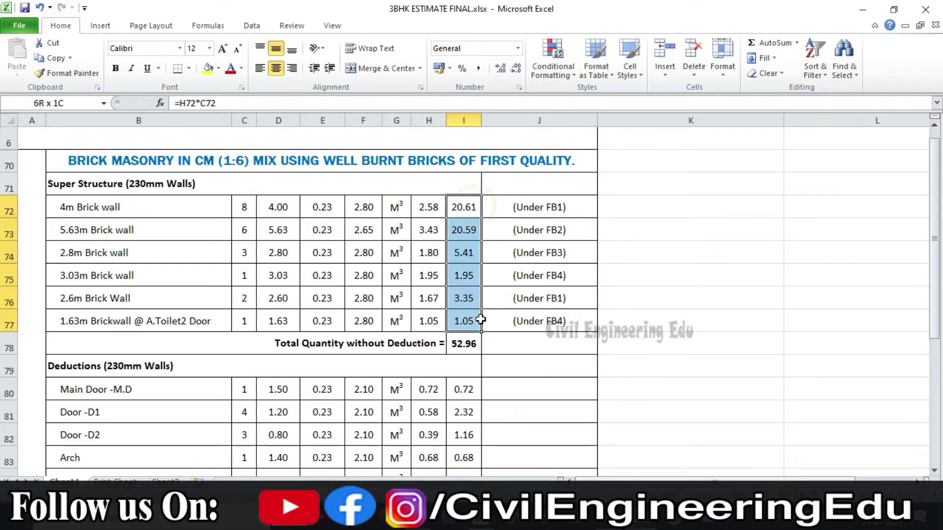
click(478, 350)
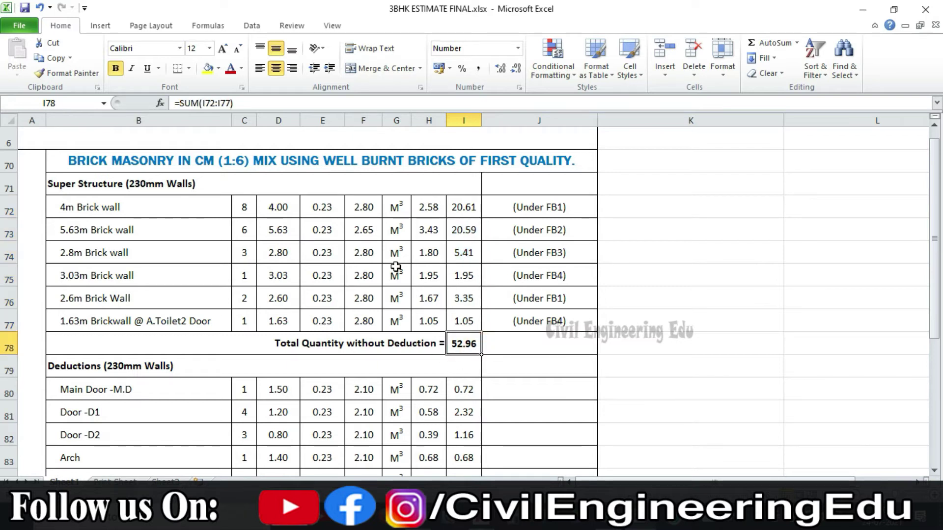
drag(335, 186, 410, 358)
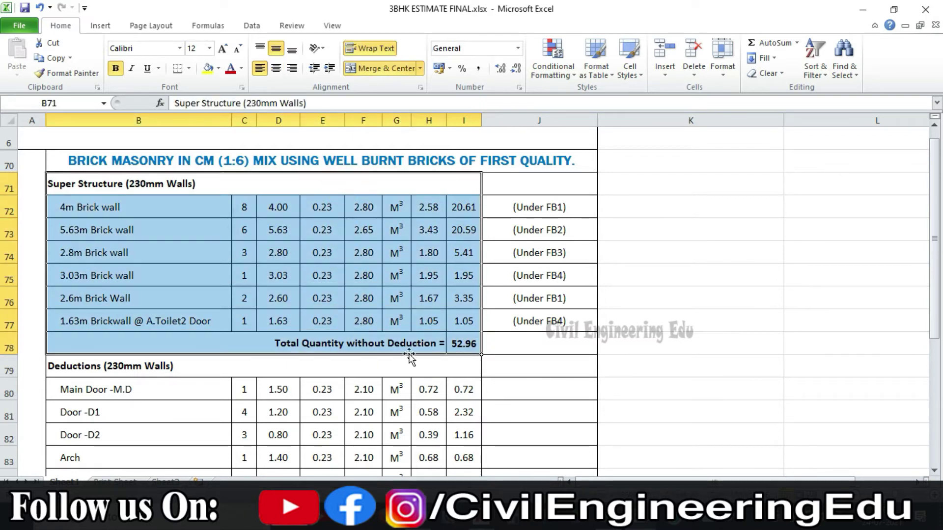
Bring up the deductions section for the 230mm walls, with its door, window, ventilator and lintel items.
scroll(357, 232, down, 1)
scroll(358, 232, down, 2)
click(201, 140)
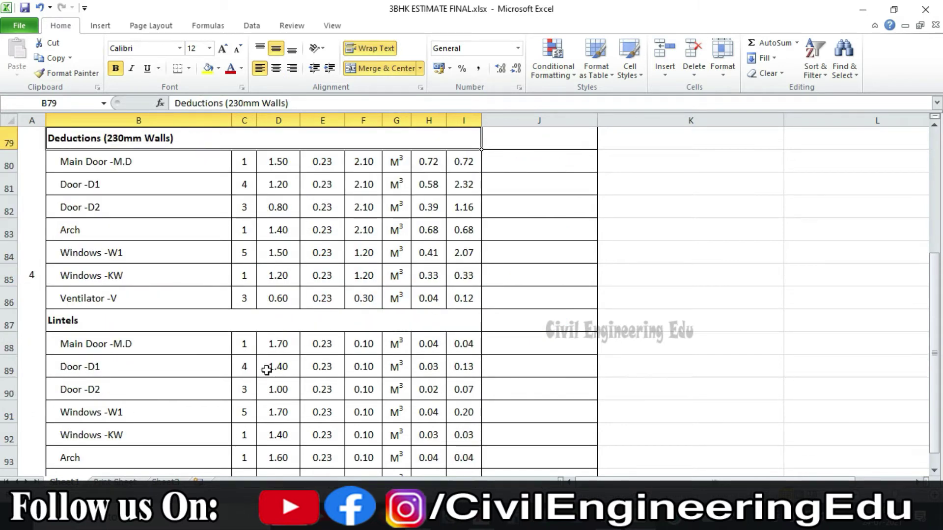
Switch back to the AutoCAD drawing and view the ground floor plan together with the schedule of openings.
key(alt+Tab)
scroll(568, 297, down, 2)
middle_drag(568, 296, 390, 178)
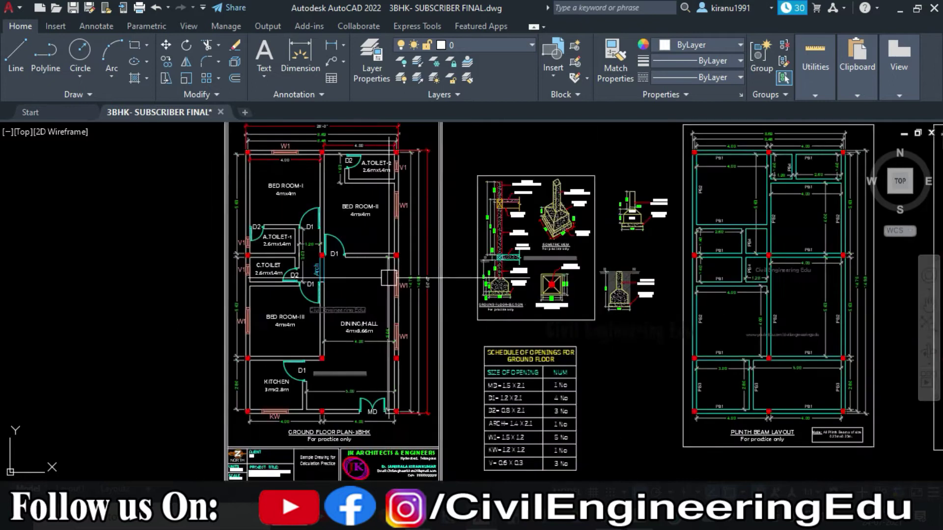
mouse_move(378, 347)
middle_down()
mouse_move(388, 311)
mouse_move(383, 355)
middle_up()
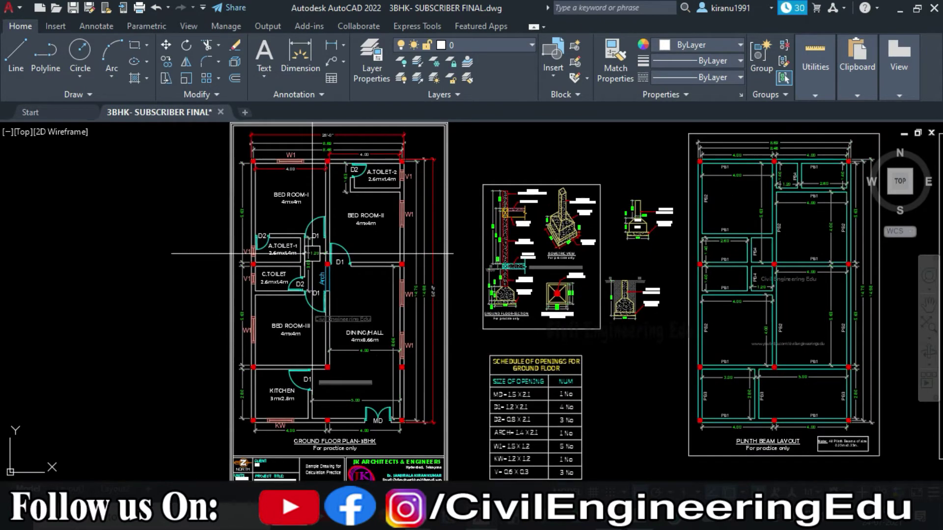
Examine the positions of the doors, arch, windows and ventilators on the ground floor plan.
middle_drag(404, 282, 386, 273)
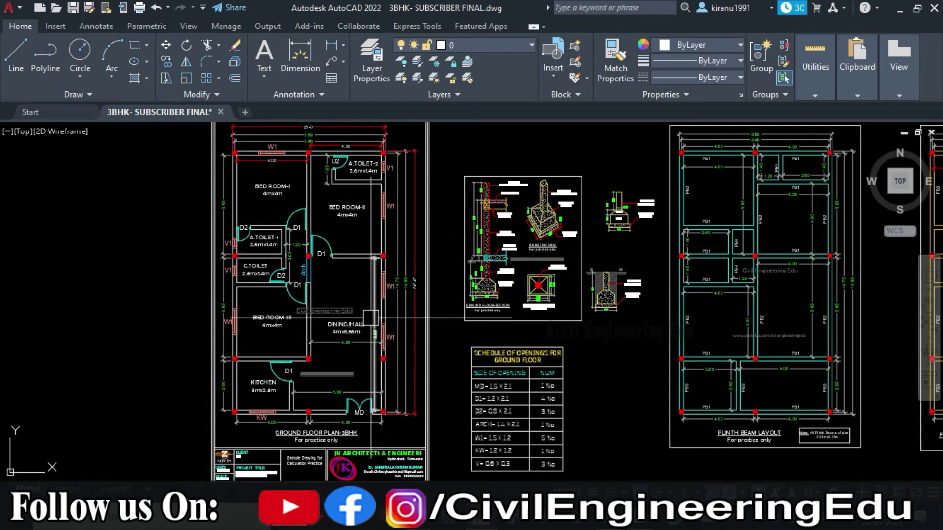
scroll(360, 427, up, 3)
scroll(414, 403, down, 1)
middle_drag(320, 213, 366, 371)
scroll(365, 371, down, 2)
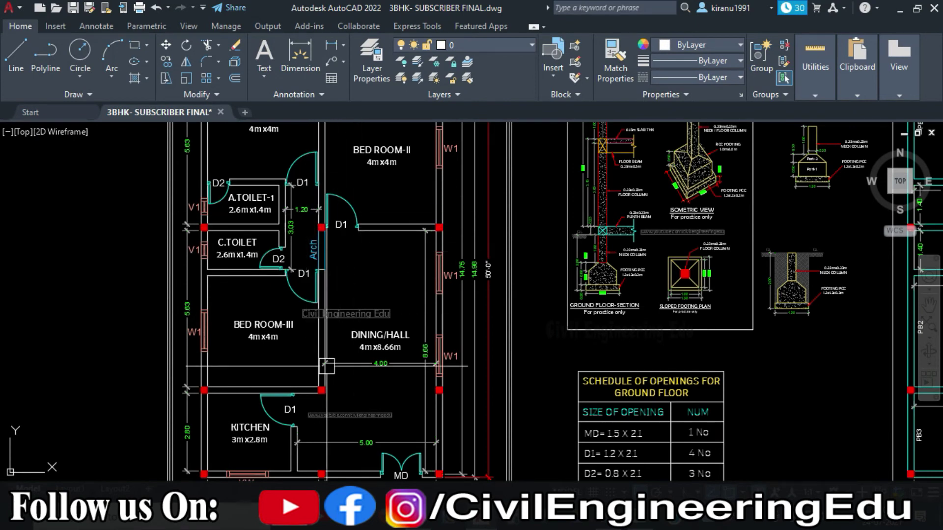
middle_drag(352, 306, 326, 387)
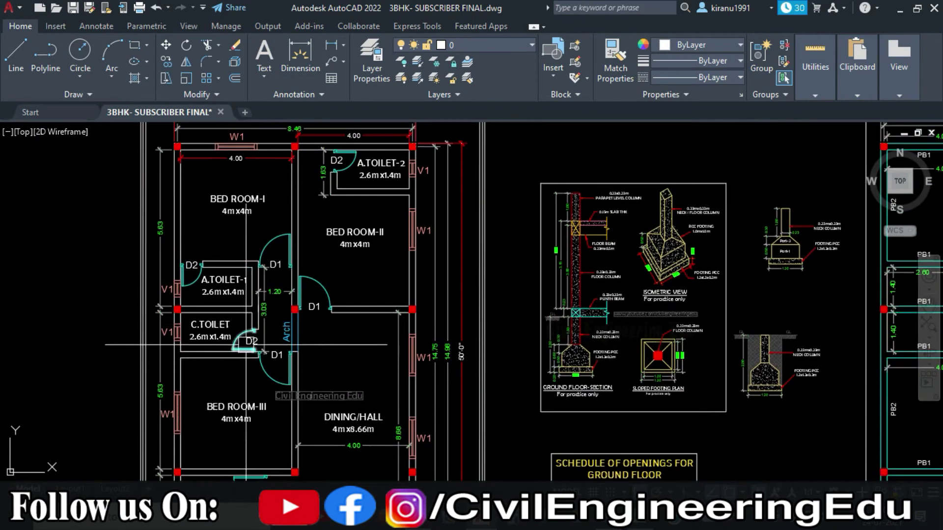
middle_drag(360, 264, 342, 200)
scroll(342, 200, down, 2)
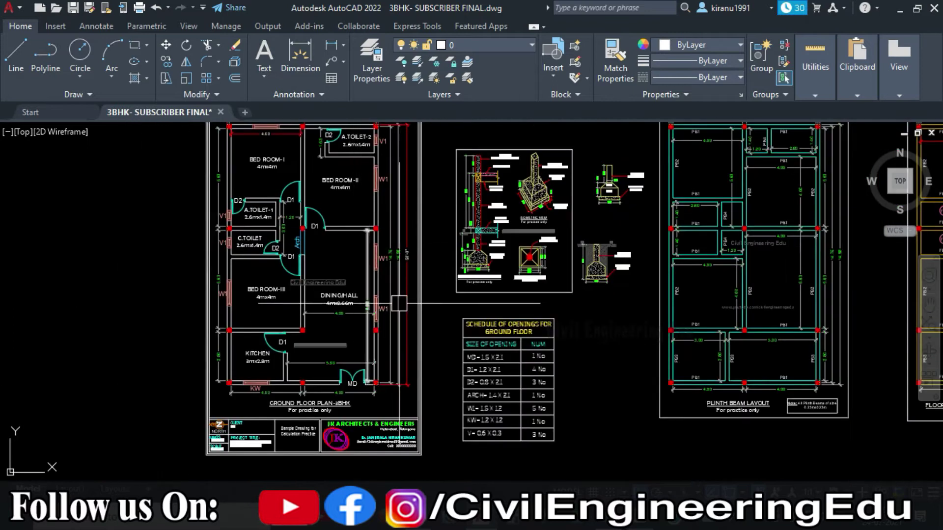
middle_drag(379, 310, 391, 350)
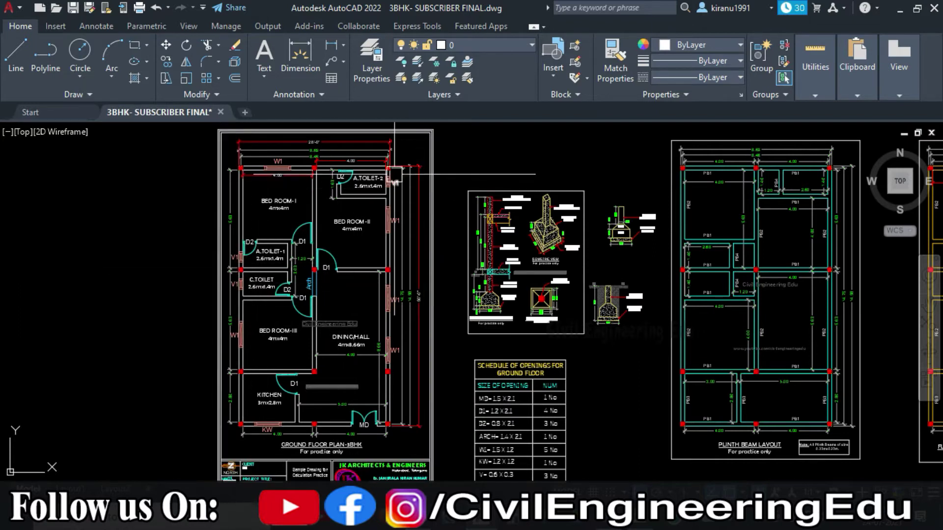
middle_drag(385, 355, 359, 344)
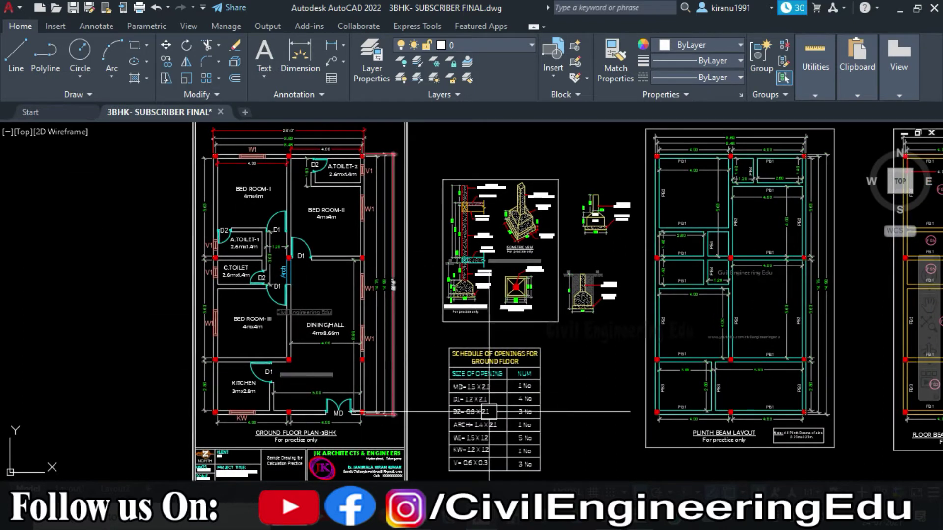
Examine the size and number of each door, arch, window and ventilator in the ground floor schedule of openings.
scroll(512, 416, up, 4)
mouse_move(646, 403)
middle_down()
mouse_move(625, 379)
mouse_move(614, 301)
mouse_move(599, 301)
middle_up()
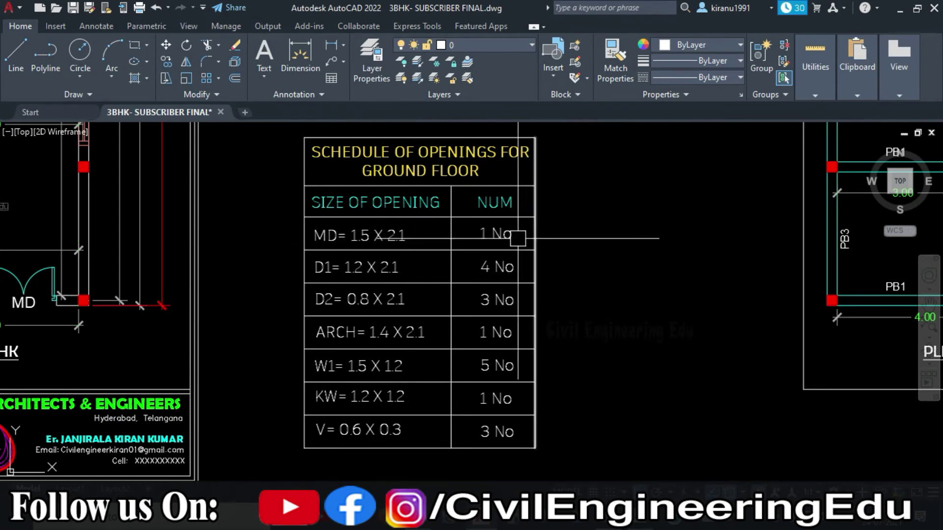
scroll(373, 285, up, 2)
middle_drag(513, 297, 467, 263)
middle_drag(393, 323, 377, 297)
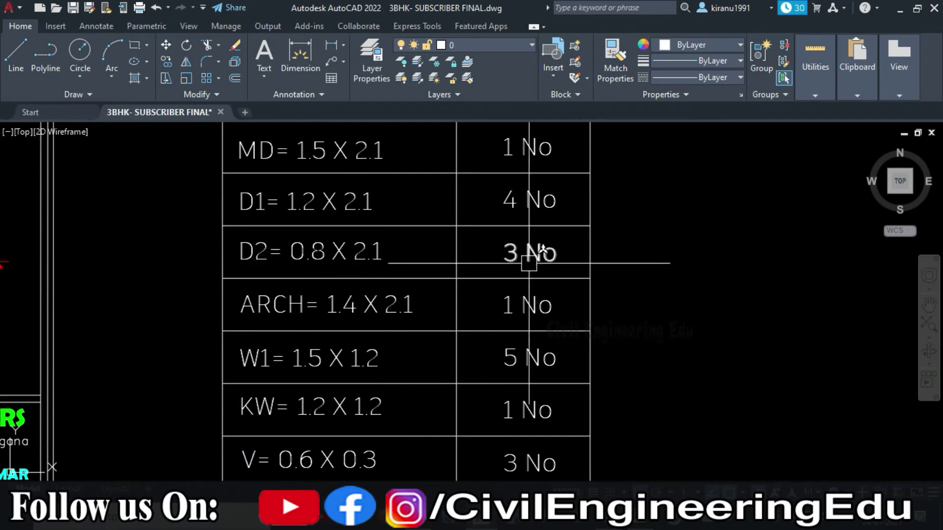
middle_drag(487, 352, 477, 300)
scroll(382, 320, down, 2)
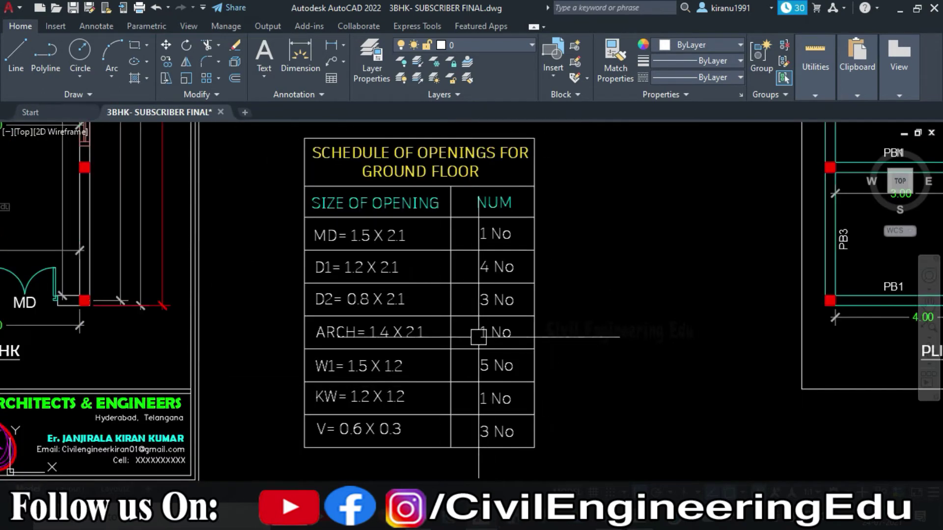
scroll(394, 250, up, 2)
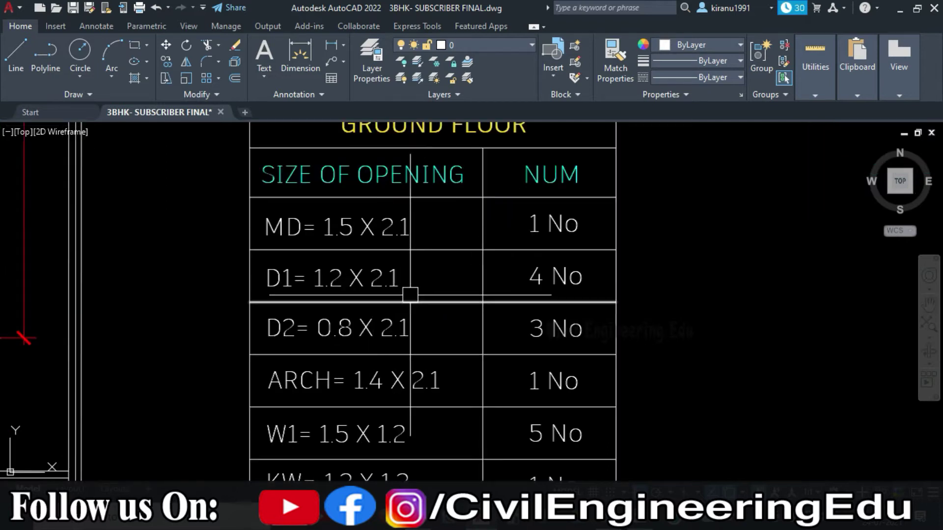
Switch to the Excel estimate and go through the 230mm wall deduction items from Main Door -M.D to Ventilator -V.
key(alt+Tab)
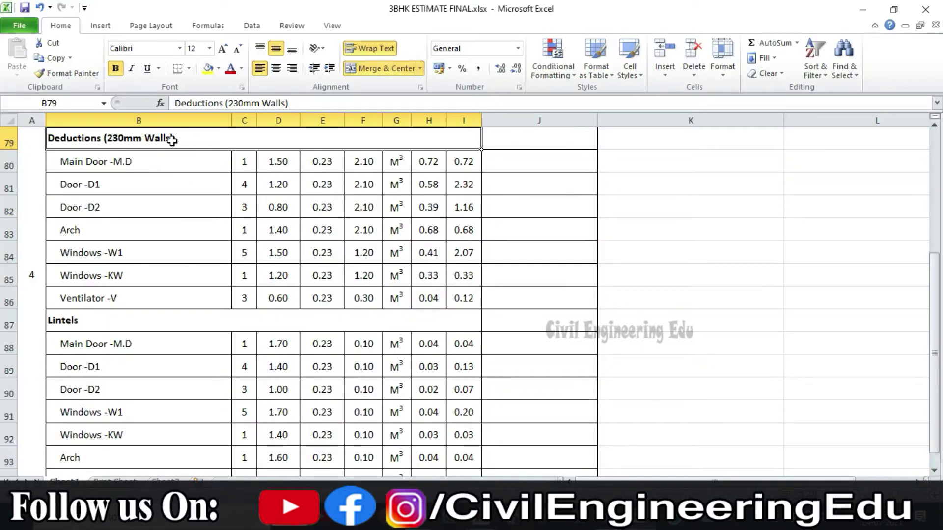
click(162, 164)
click(149, 184)
click(147, 207)
click(142, 231)
click(142, 252)
click(144, 274)
click(147, 298)
drag(177, 163, 159, 303)
Compare the number of each deducted opening with the schedule of openings in the AutoCAD drawing.
drag(250, 158, 248, 294)
key(alt+Tab)
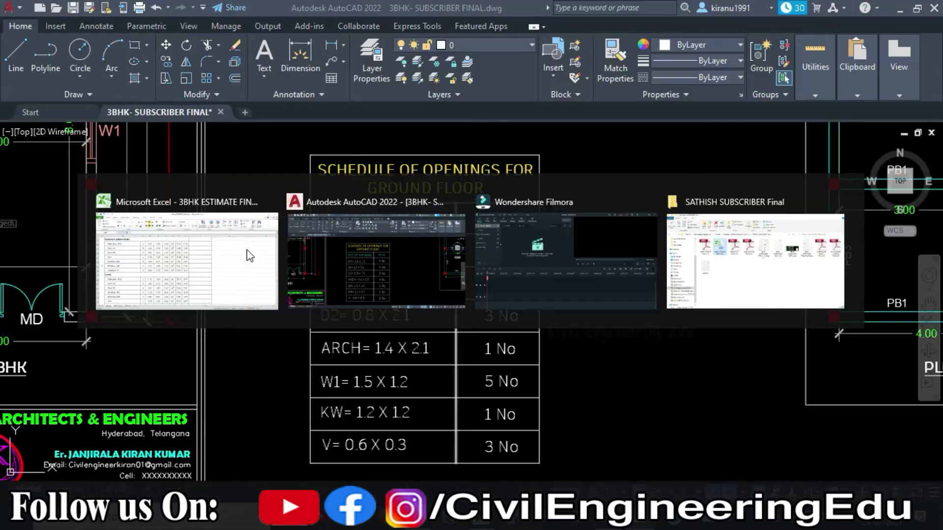
middle_drag(467, 309, 451, 284)
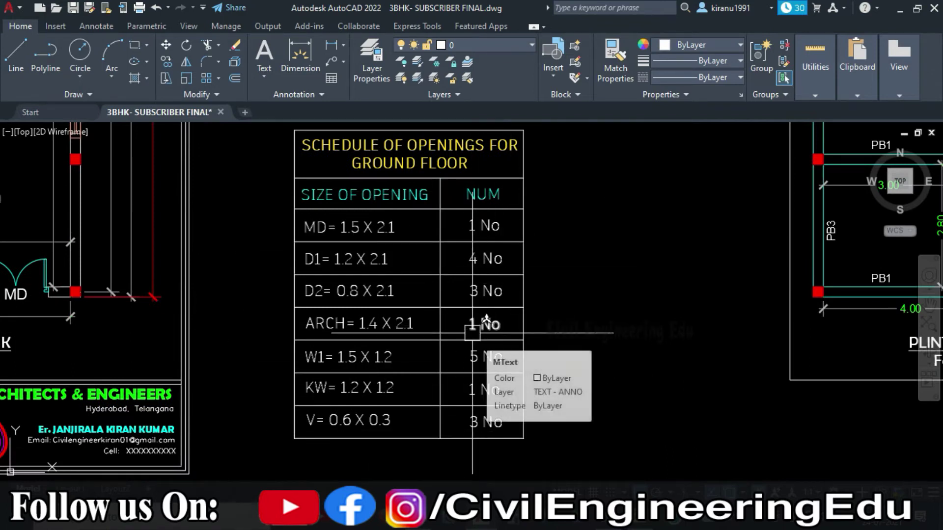
Return to the Excel estimate and examine the main door deduction's number, length, width, height and unit quantity formula.
key(alt+Tab)
click(169, 157)
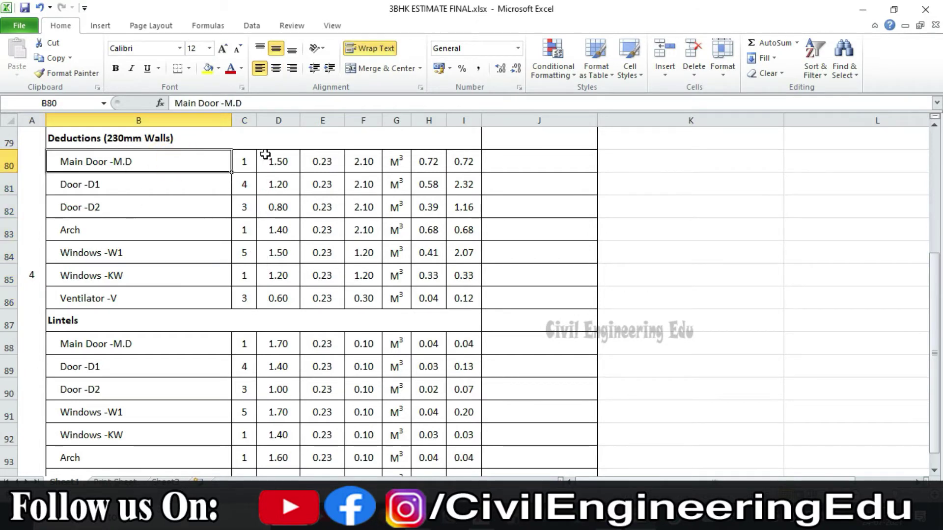
click(245, 159)
click(292, 164)
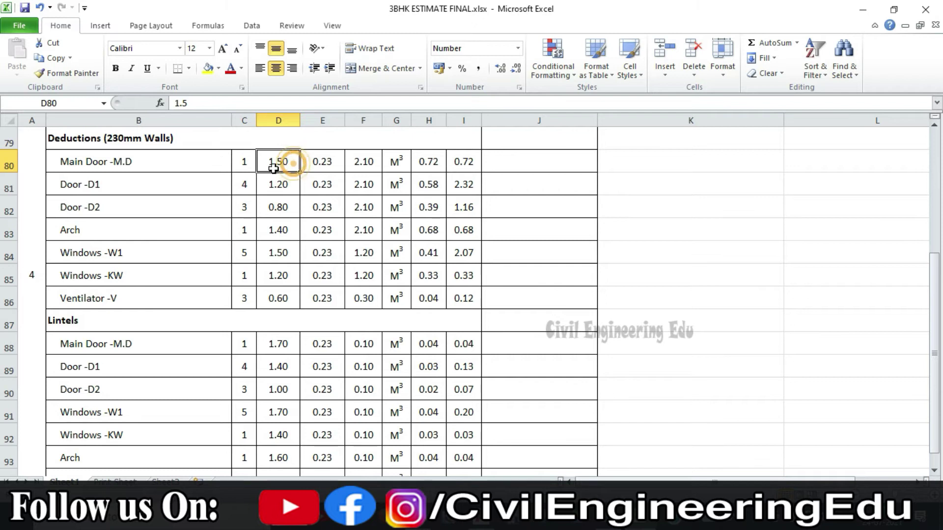
click(327, 167)
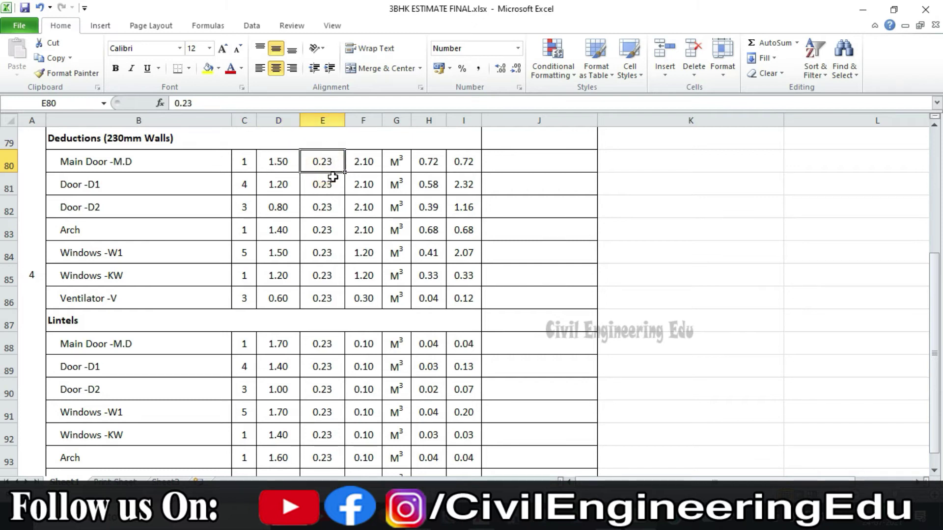
click(362, 164)
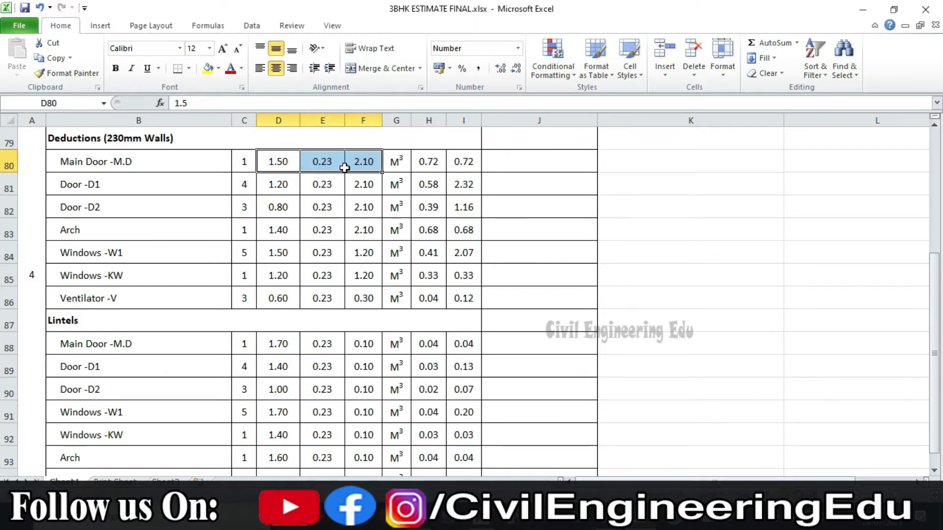
click(428, 168)
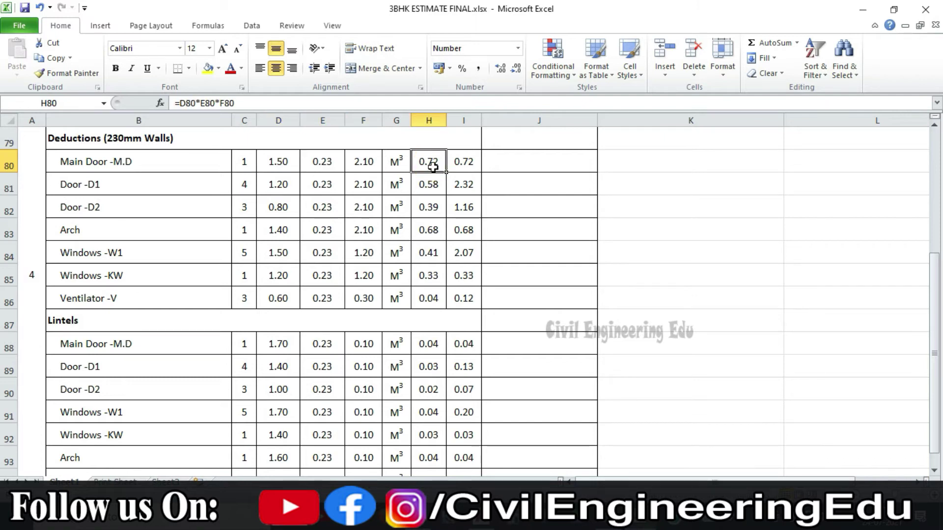
Trace how the main door's unit quantity and total quantity follow from its dimensions and number.
click(263, 161)
click(322, 161)
click(364, 159)
click(430, 158)
click(242, 160)
click(464, 162)
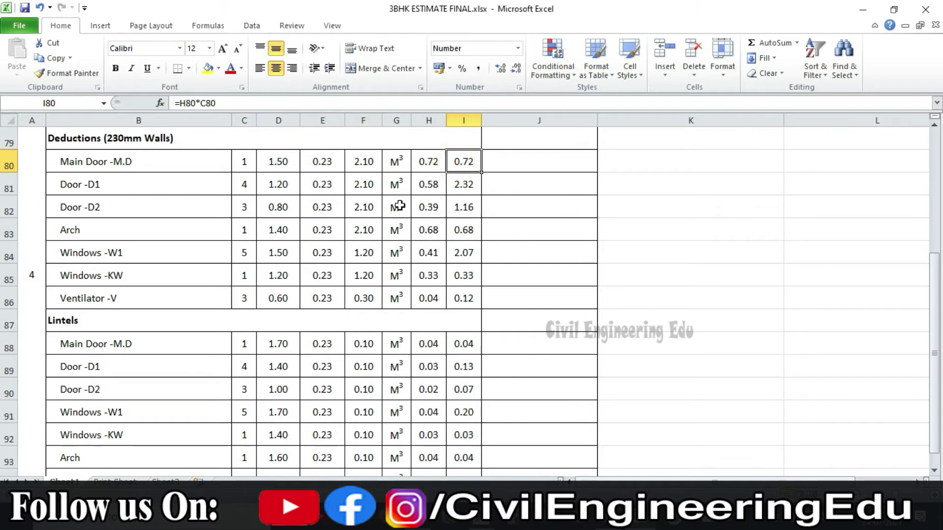
Review the remaining deduction items from Door -D1 to Ventilator -V together with their numbers.
drag(205, 192, 199, 298)
drag(138, 183, 134, 295)
drag(249, 192, 244, 299)
Examine the lengths and heights of D1, D2 and the arch, plus the widths and total quantities of all deducted openings.
click(279, 185)
click(361, 185)
click(291, 183)
click(361, 185)
click(281, 207)
click(363, 206)
click(289, 231)
click(351, 231)
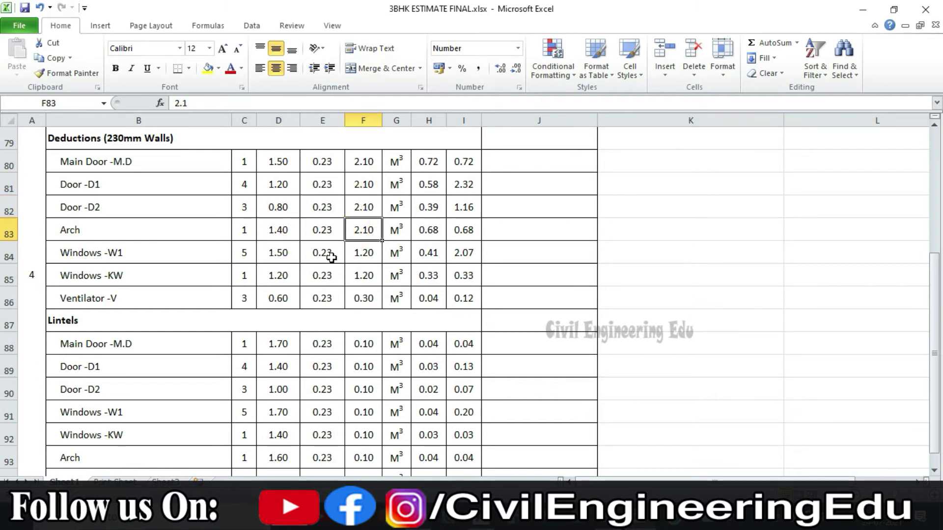
drag(334, 164, 341, 291)
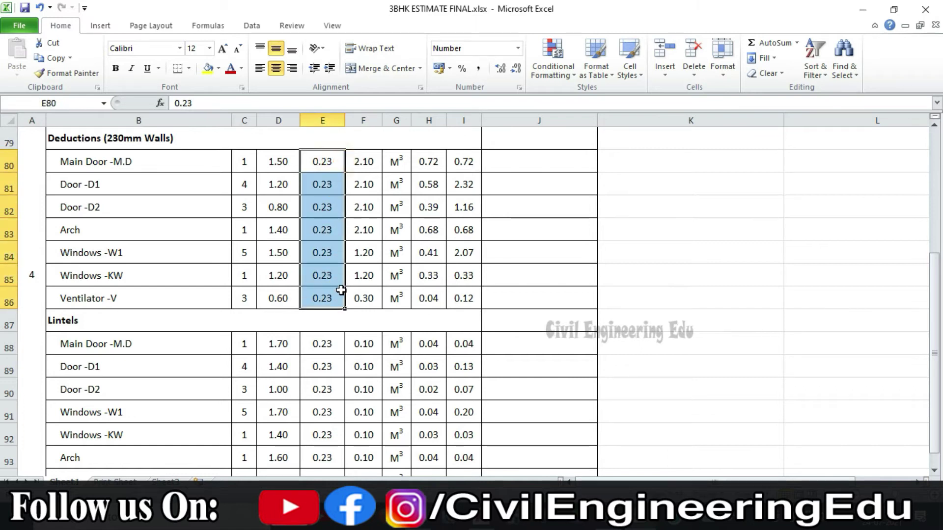
drag(453, 160, 465, 295)
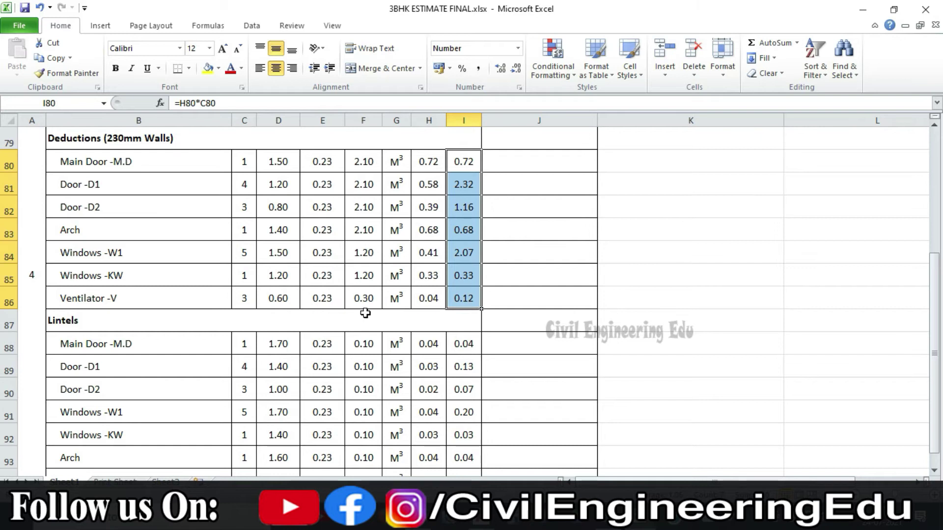
Bring up the Lintels deductions and select the Main Door -M.D lintel entry.
scroll(352, 208, down, 2)
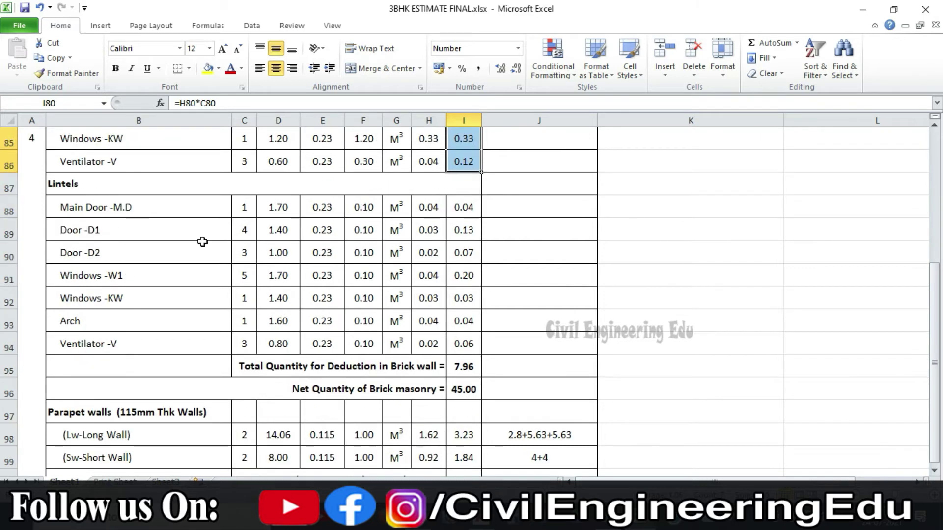
click(141, 193)
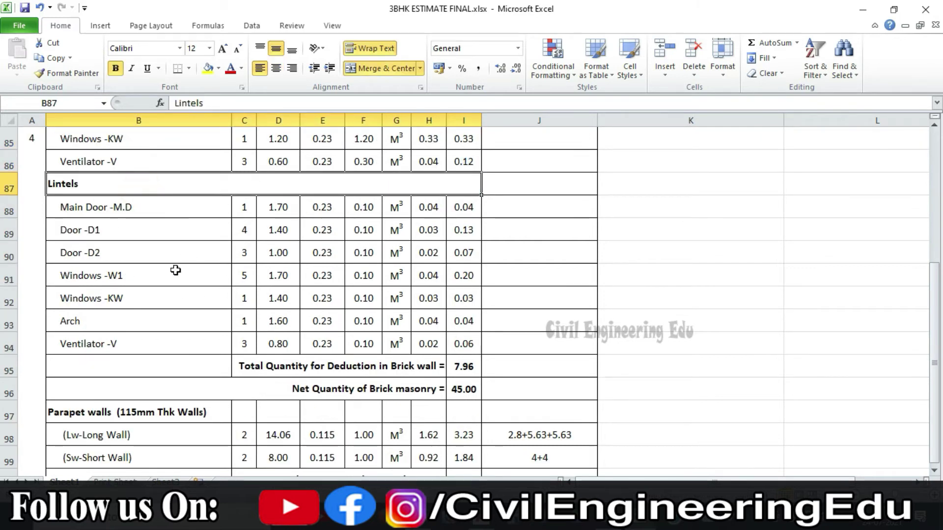
click(167, 209)
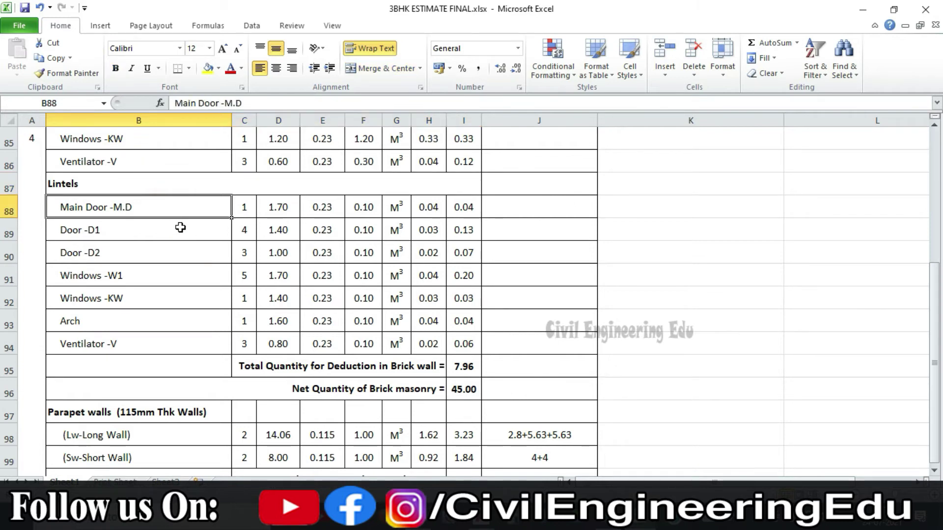
Switch to the AutoCAD drawing and examine the door and window lintels in the Brickwork Deductions elevation.
key(alt+Tab)
scroll(467, 339, down, 5)
scroll(472, 248, up, 4)
scroll(451, 216, up, 4)
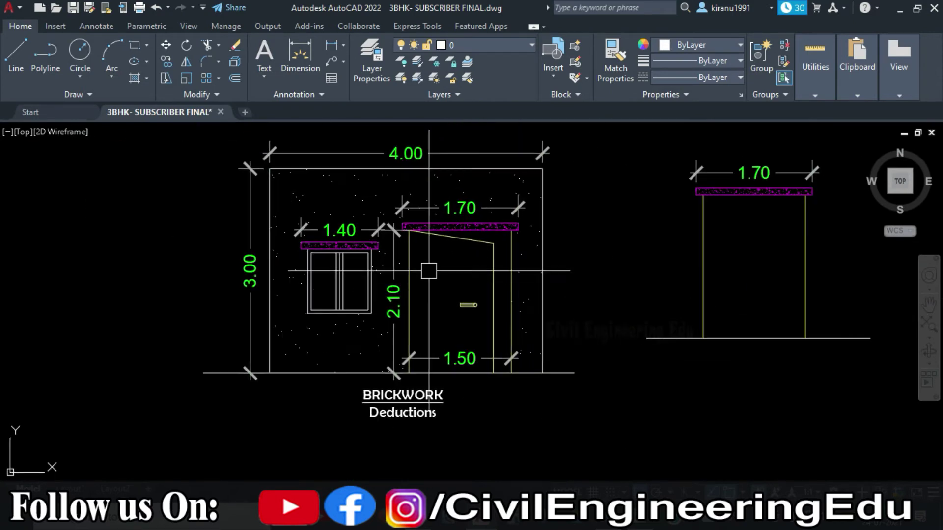
middle_drag(518, 310, 516, 310)
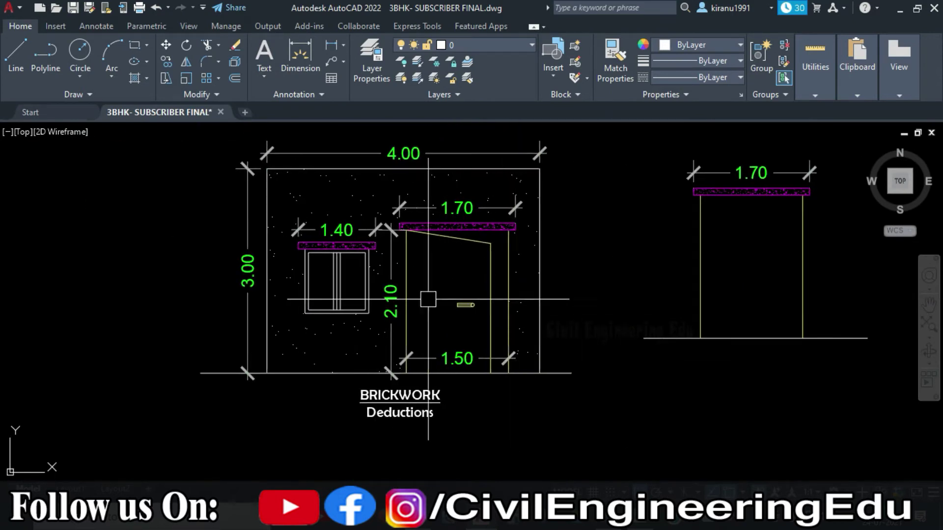
Locate the main door MD beside the kitchen and dining area on the ground floor plan.
scroll(422, 304, down, 8)
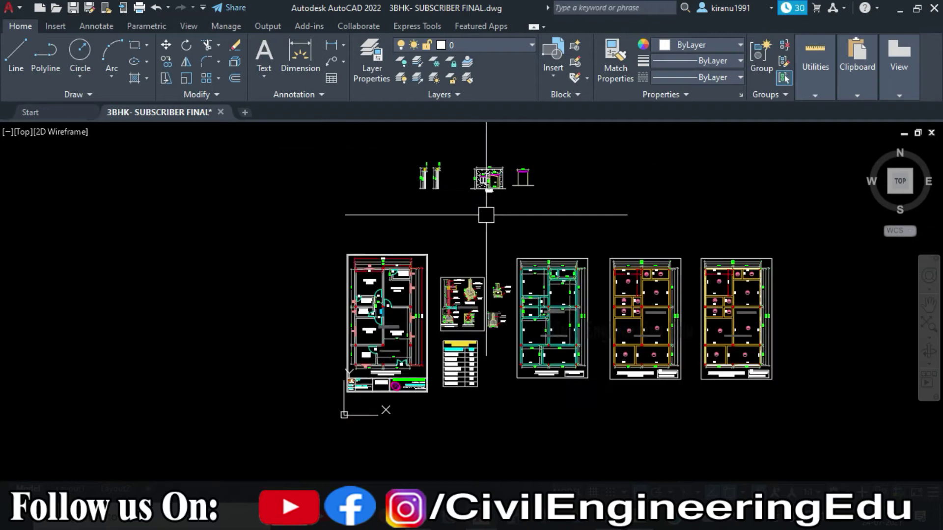
scroll(421, 287, up, 11)
scroll(613, 336, down, 3)
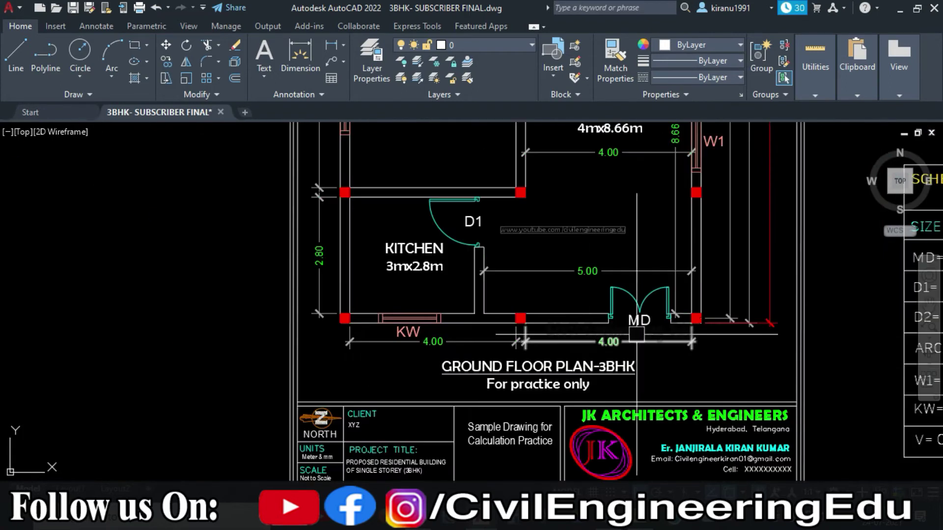
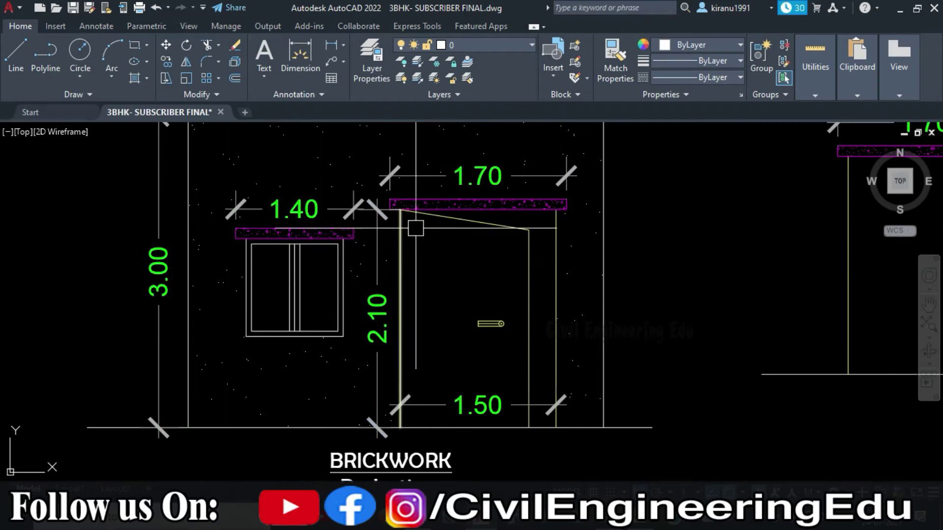
Examine the length of the lintel above the main door in the Brickwork Deductions elevation.
scroll(464, 324, down, 1)
scroll(493, 305, up, 5)
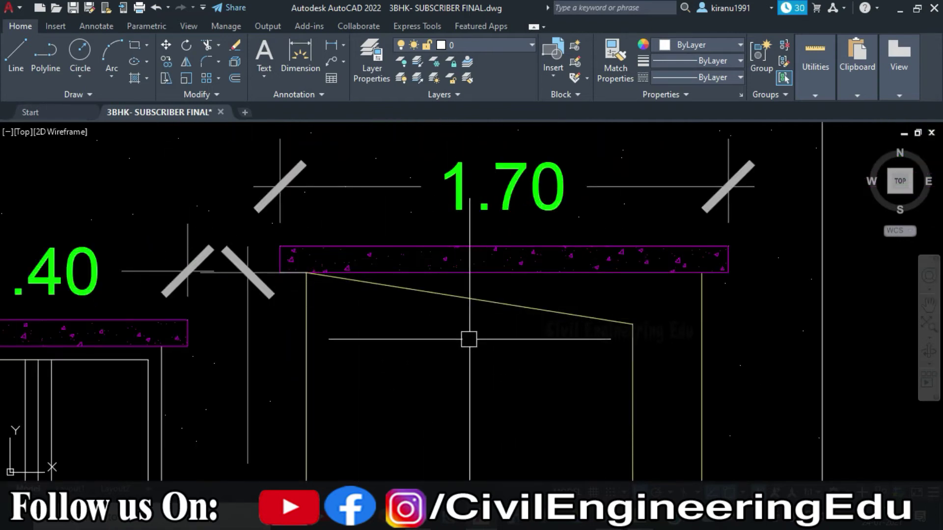
middle_drag(469, 339, 447, 330)
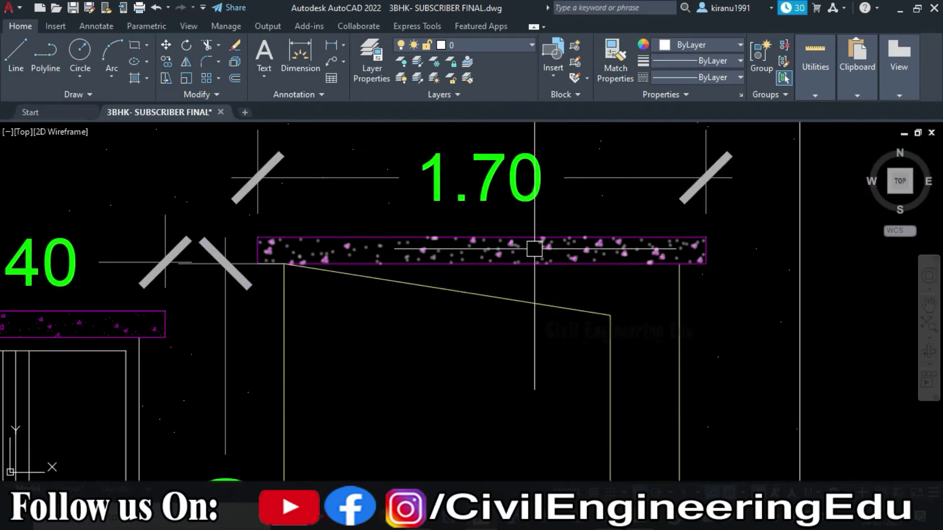
scroll(481, 284, down, 2)
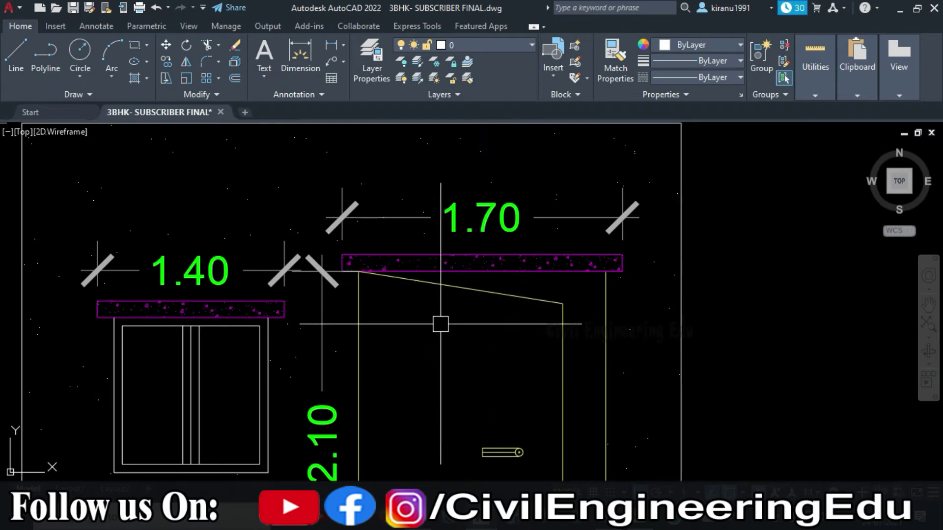
scroll(440, 324, down, 2)
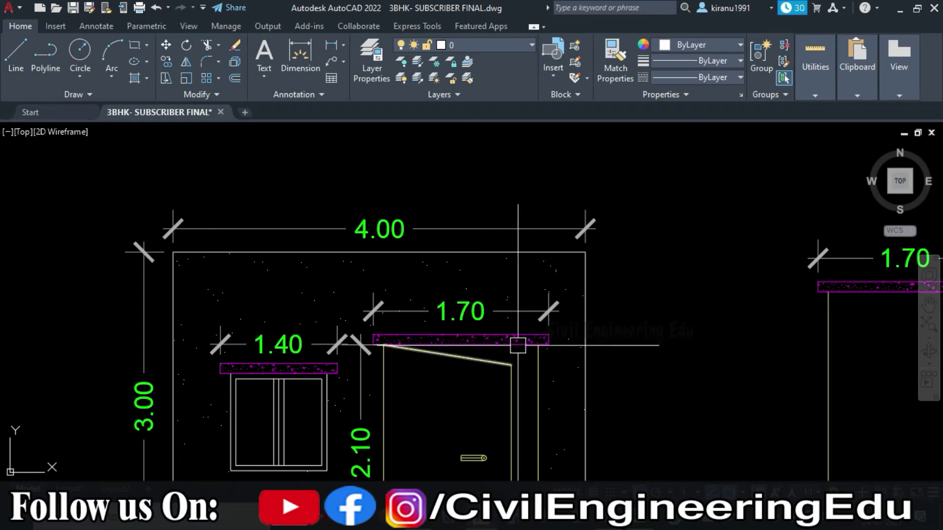
mouse_move(457, 361)
middle_down()
mouse_move(506, 269)
mouse_move(542, 271)
mouse_move(554, 291)
middle_up()
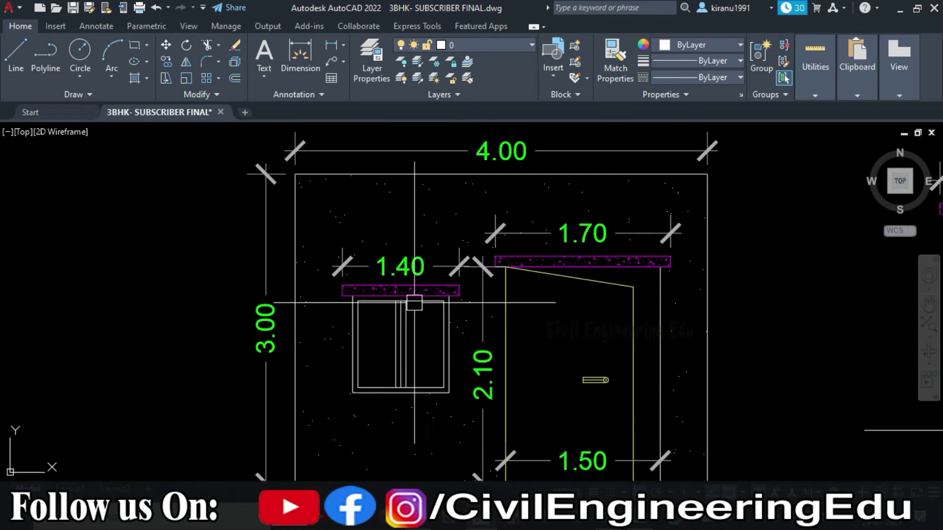
Examine the window lintel's length in the elevation and compare it with the main door lintel.
scroll(415, 299, up, 2)
middle_drag(436, 323, 427, 385)
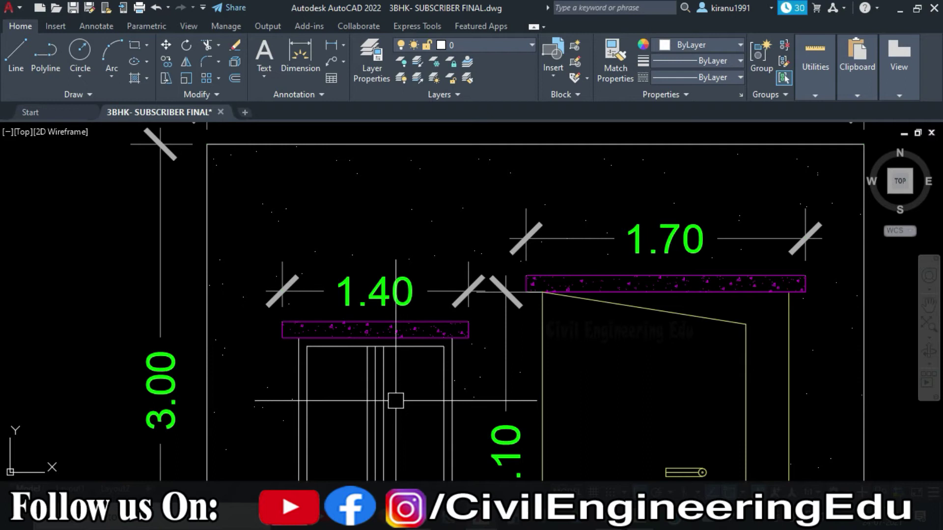
middle_drag(385, 371, 383, 380)
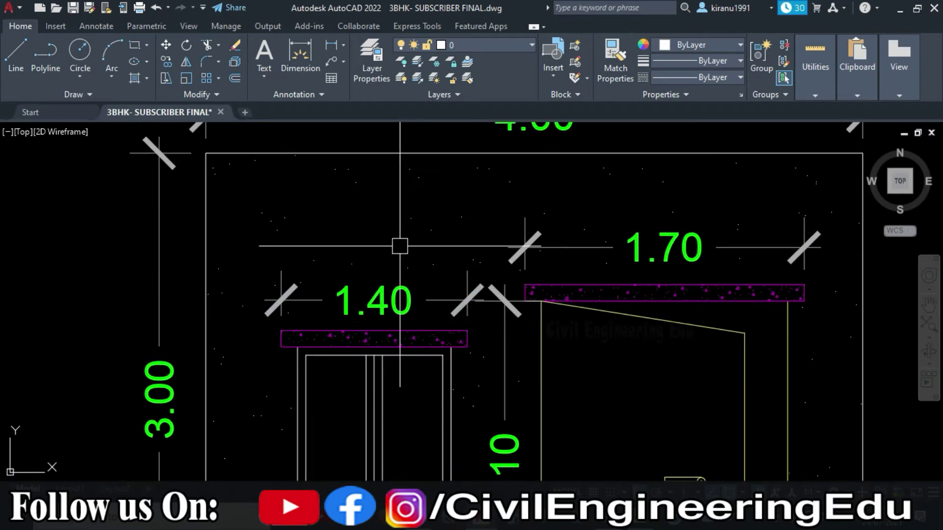
middle_drag(676, 293, 512, 271)
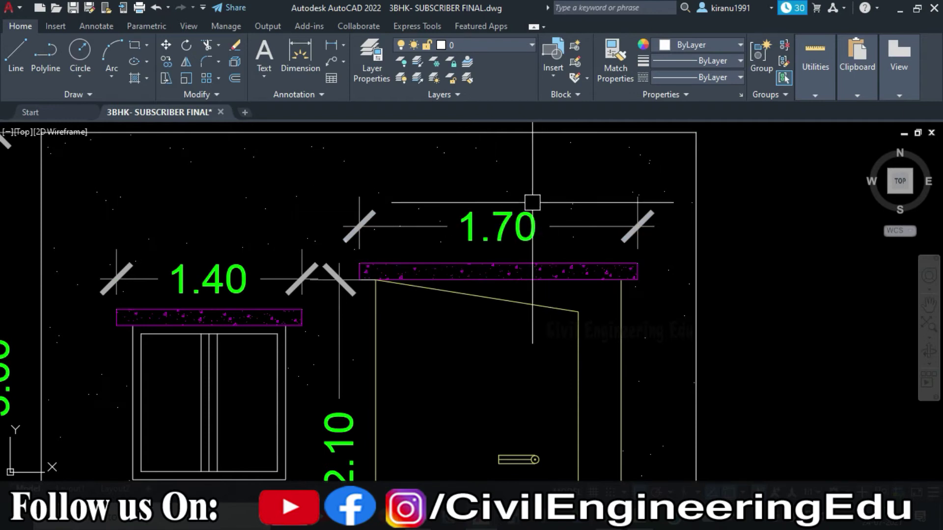
Examine how the main door lintel's length relates to the door opening width and its bearing on both sides.
scroll(486, 196, down, 2)
middle_drag(486, 196, 464, 176)
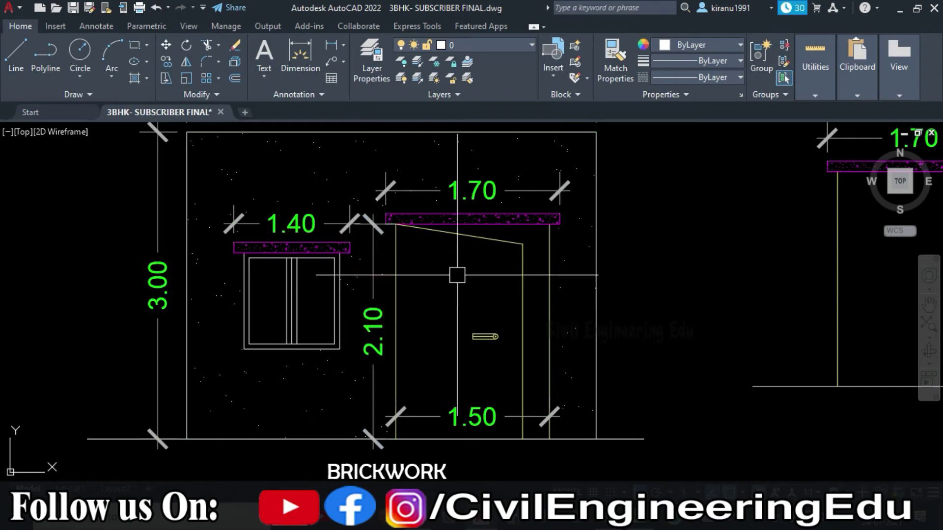
middle_drag(457, 276, 457, 288)
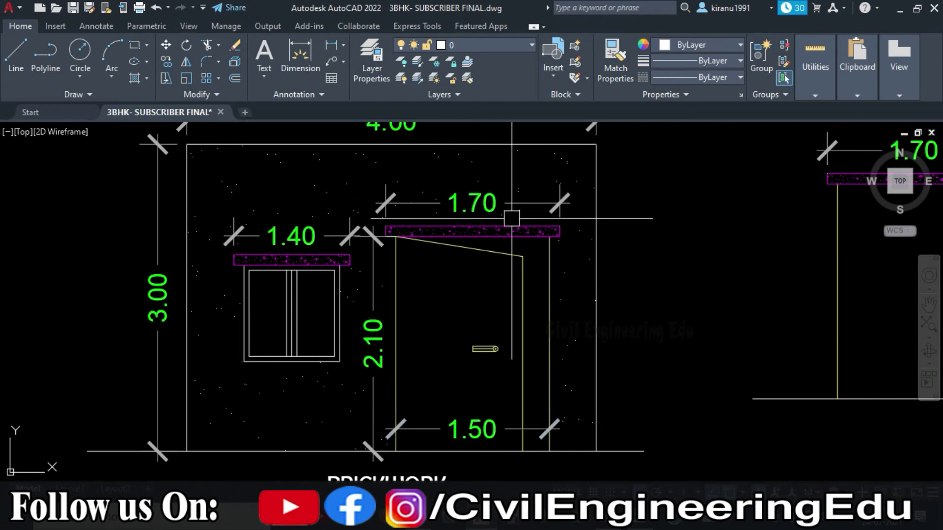
middle_drag(469, 270, 461, 295)
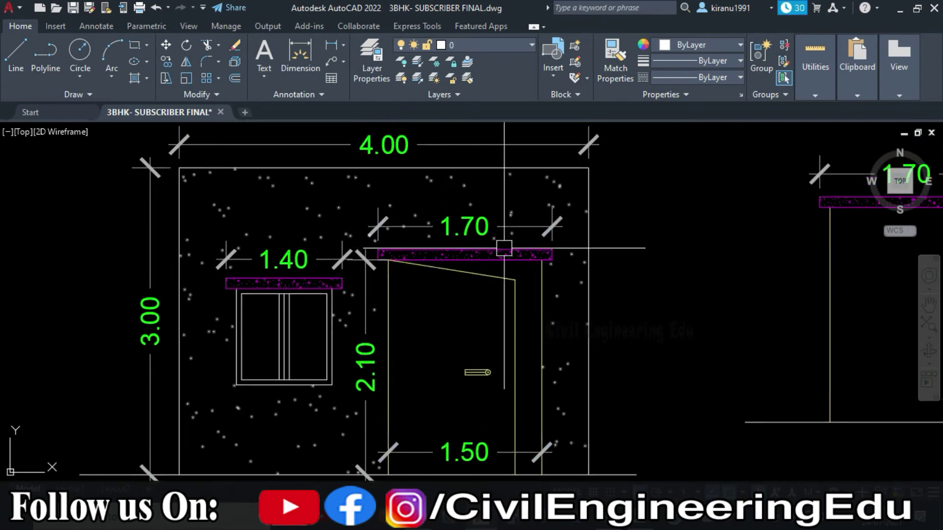
scroll(559, 246, up, 4)
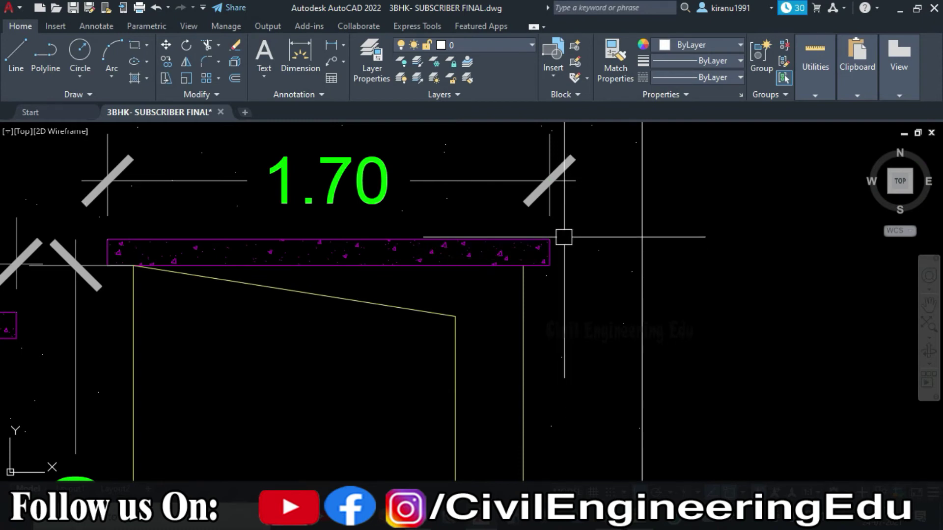
scroll(566, 251, down, 2)
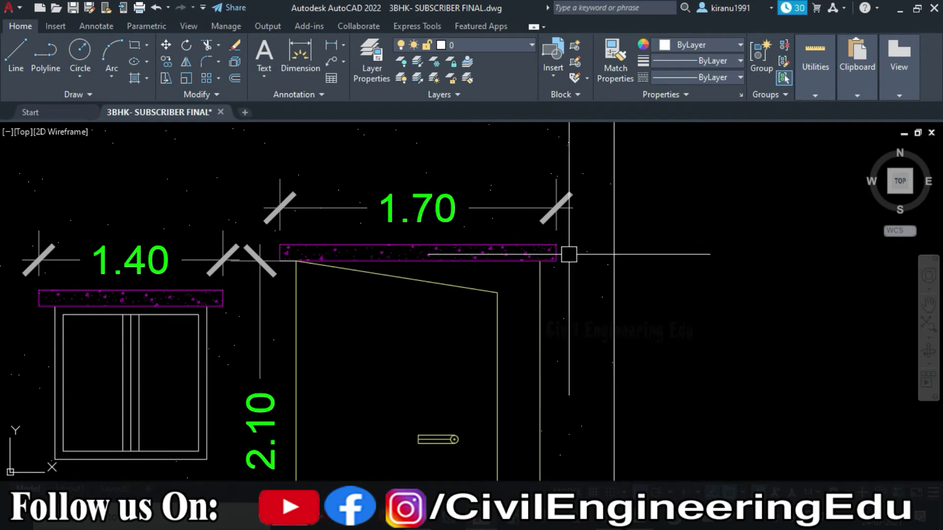
scroll(568, 248, down, 2)
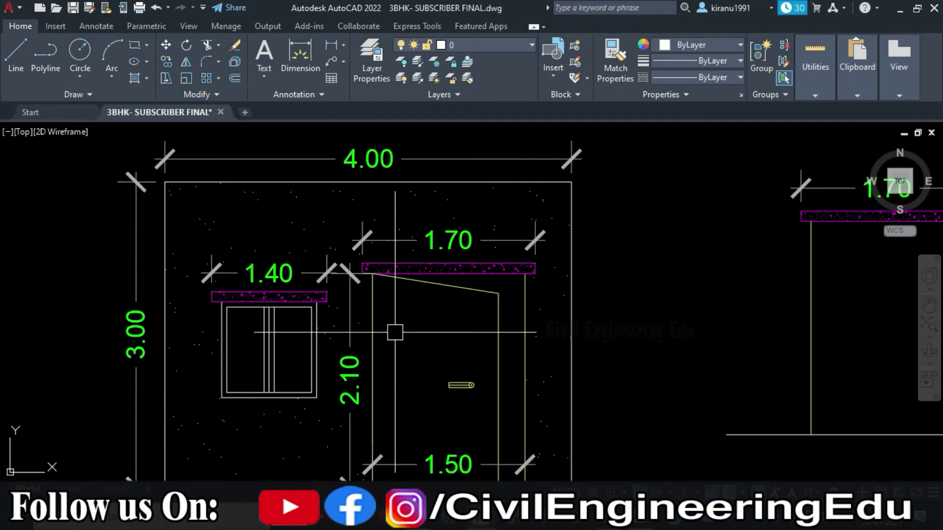
scroll(411, 247, down, 1)
mouse_move(531, 312)
middle_down()
mouse_move(508, 314)
mouse_move(513, 302)
middle_up()
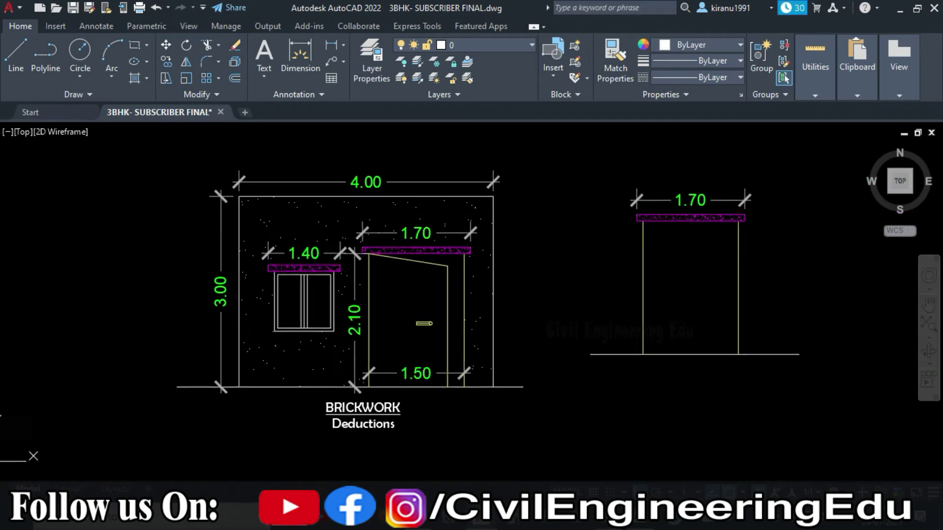
Switch to the Excel estimate and check the Main Door -M.D lintel's length and height against the AutoCAD elevation.
key(alt+Tab)
click(252, 294)
click(158, 204)
click(250, 206)
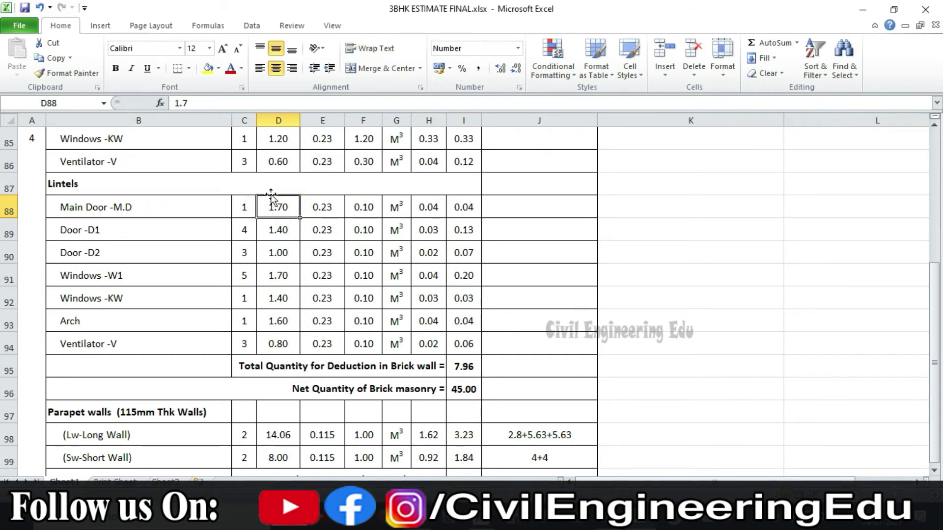
key(alt+Tab)
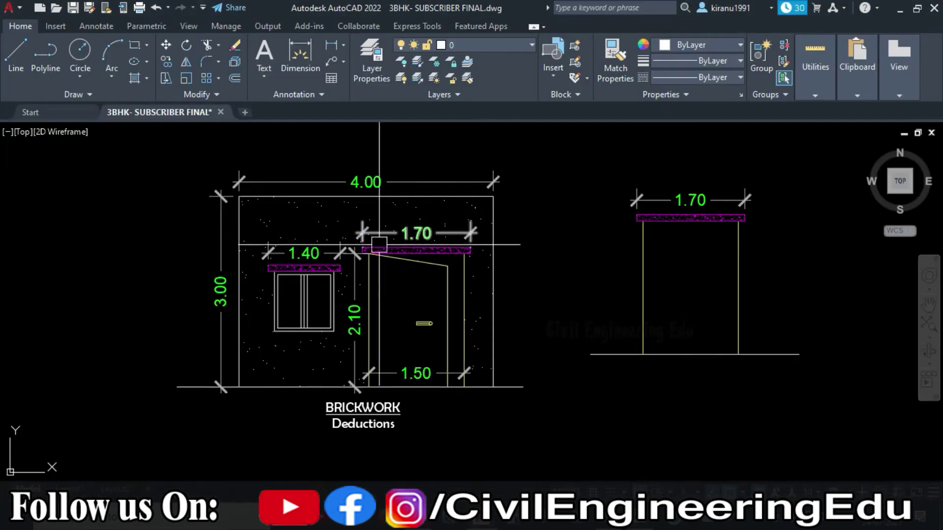
key(alt+Tab)
click(372, 209)
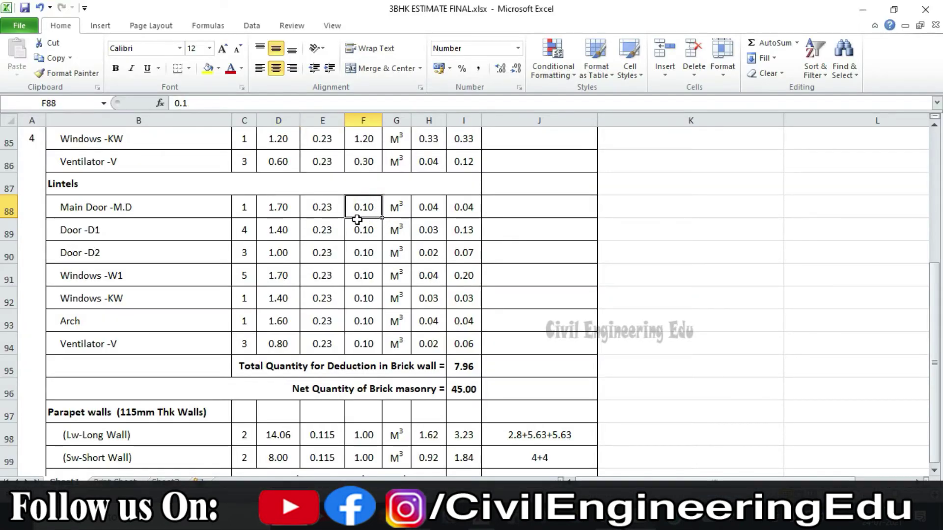
Review the lintels' widths, plus the count, dimensions, unit quantity and total quantity of the Main Door -M.D lintel.
drag(322, 206, 324, 337)
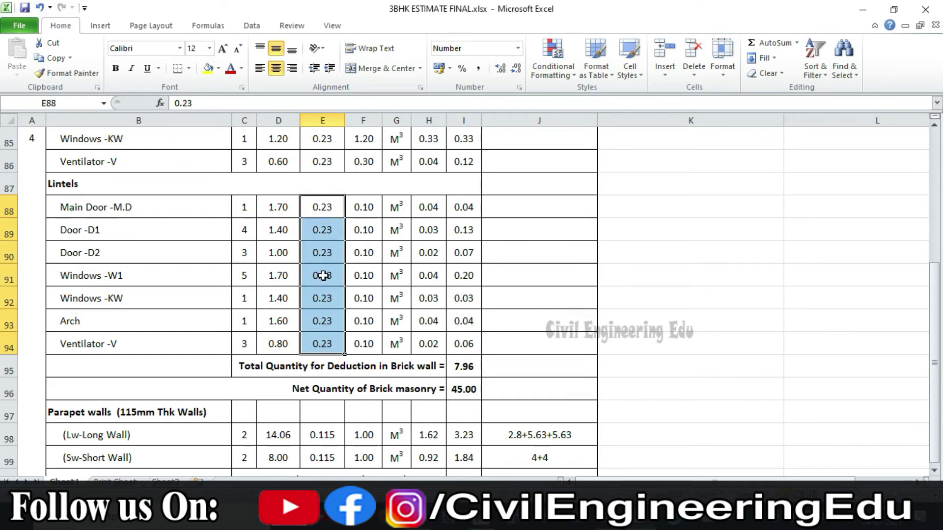
click(201, 207)
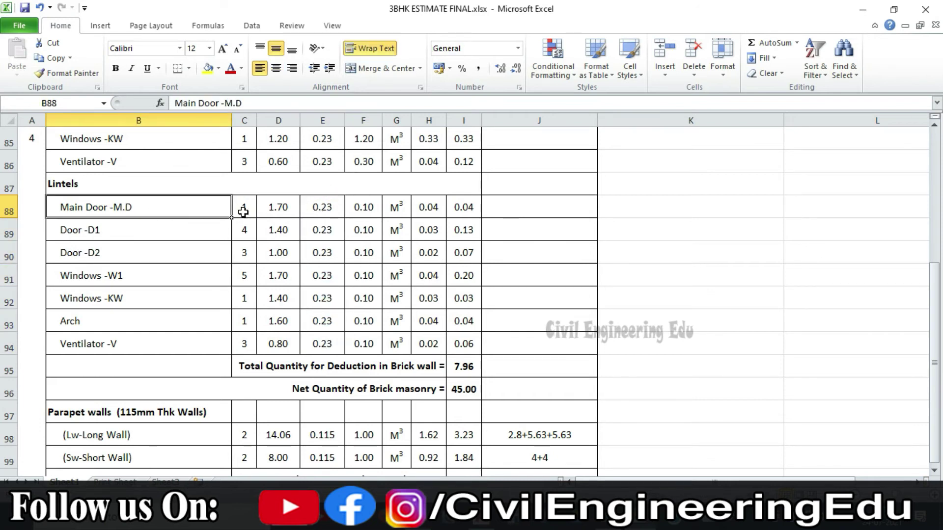
click(288, 207)
click(322, 207)
click(364, 207)
click(425, 207)
click(251, 205)
click(465, 205)
Select the Windows -KW lintel entry and compare it with the window lintel in the AutoCAD elevation.
click(124, 298)
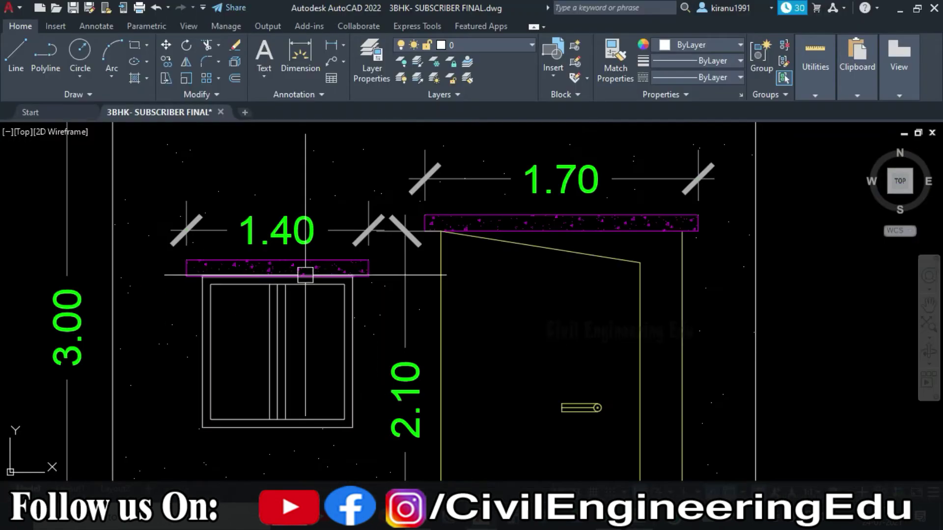
scroll(263, 296, up, 2)
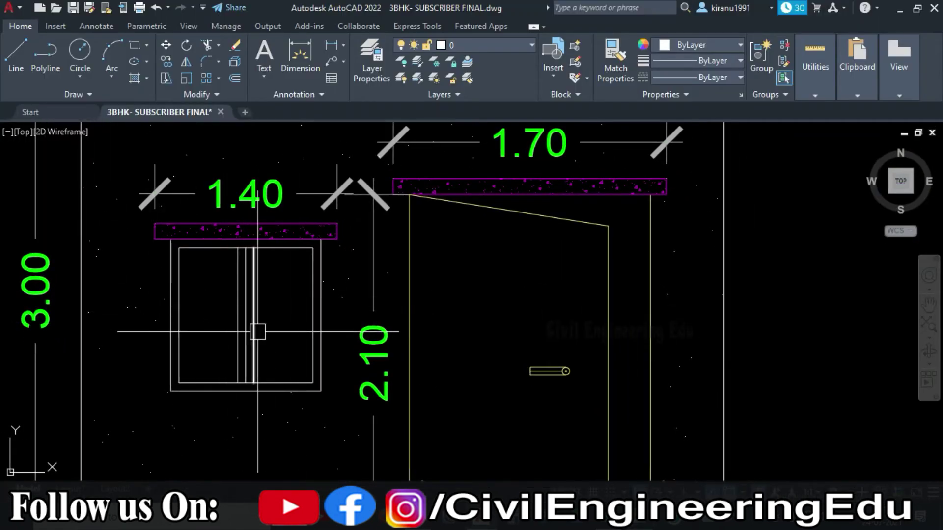
middle_drag(293, 335, 296, 343)
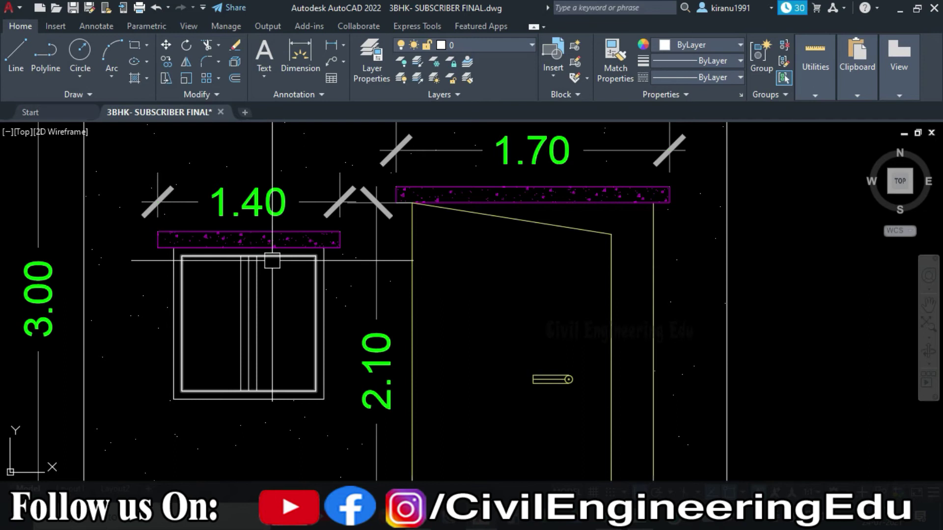
key(alt+Tab)
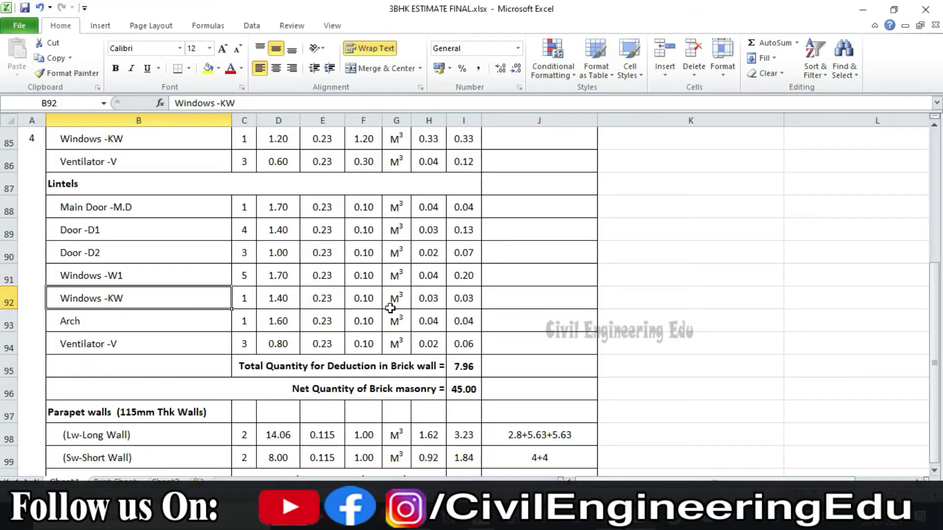
Examine the count, dimensions and quantities in the Windows -KW lintel row of the Excel estimate.
click(248, 299)
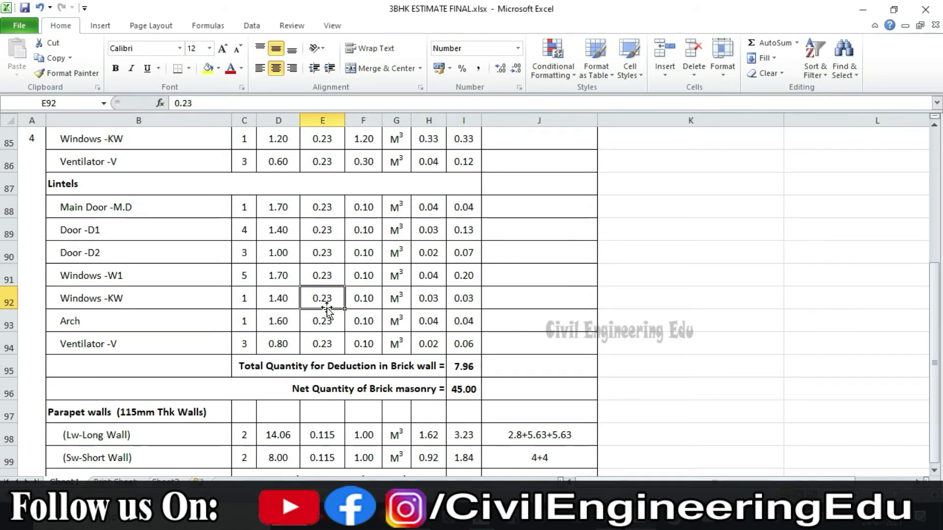
drag(142, 302, 463, 300)
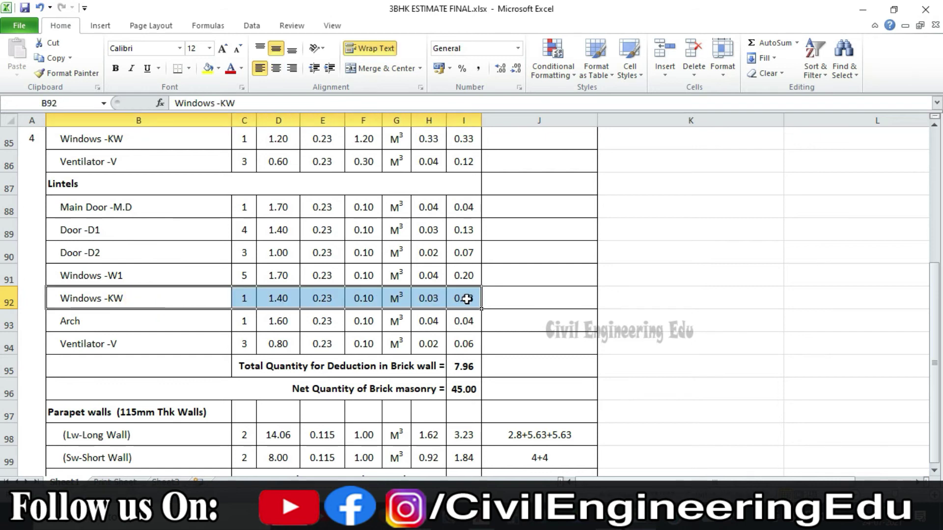
click(467, 298)
Highlight the total quantities of all lintels and openings, and select the total quantity for deduction in the brick wall.
drag(464, 207, 469, 343)
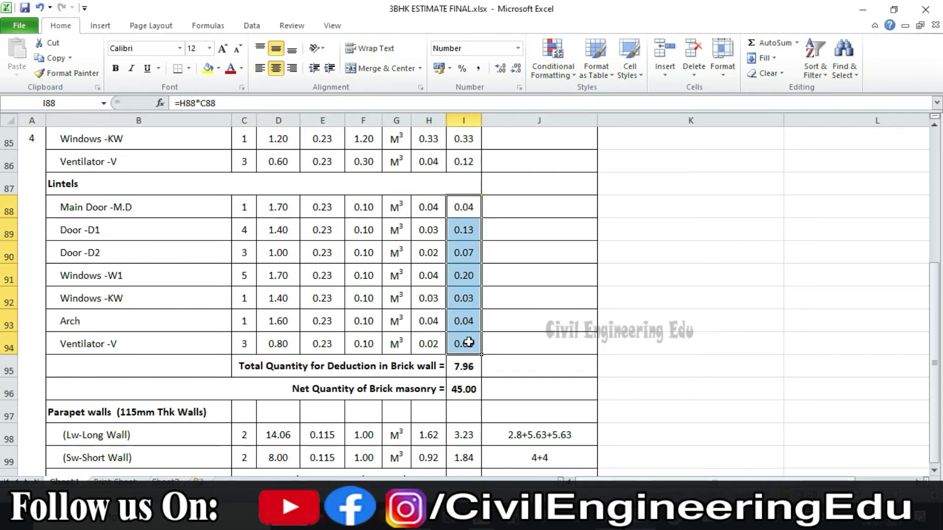
scroll(469, 343, up, 2)
ctrl+drag(464, 161, 466, 290)
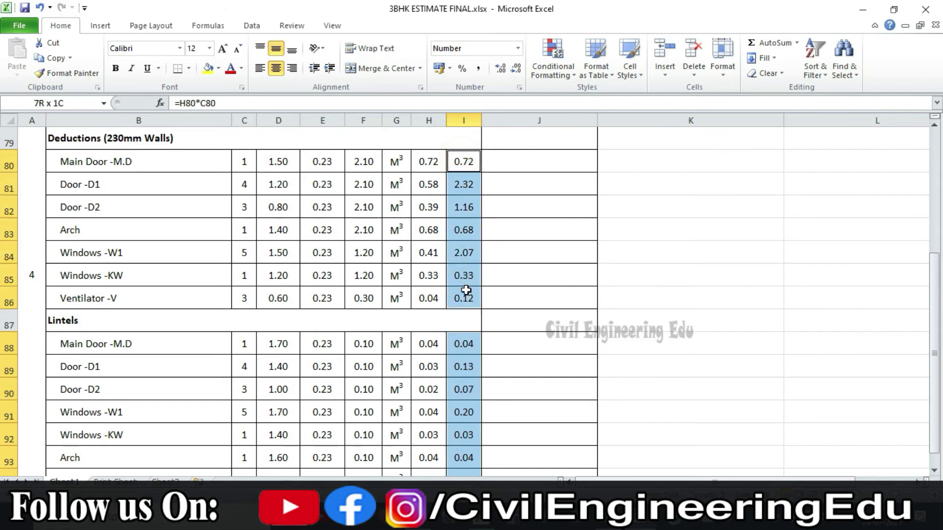
scroll(347, 179, down, 2)
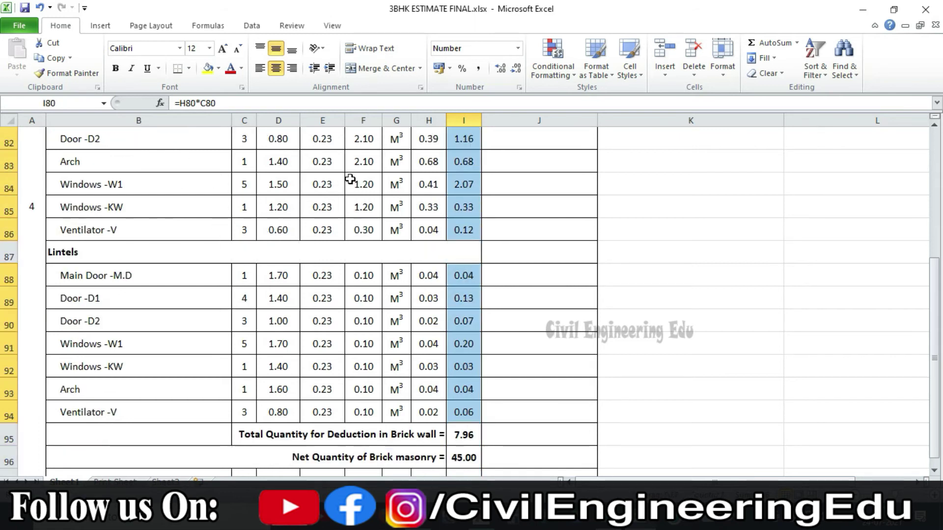
click(475, 369)
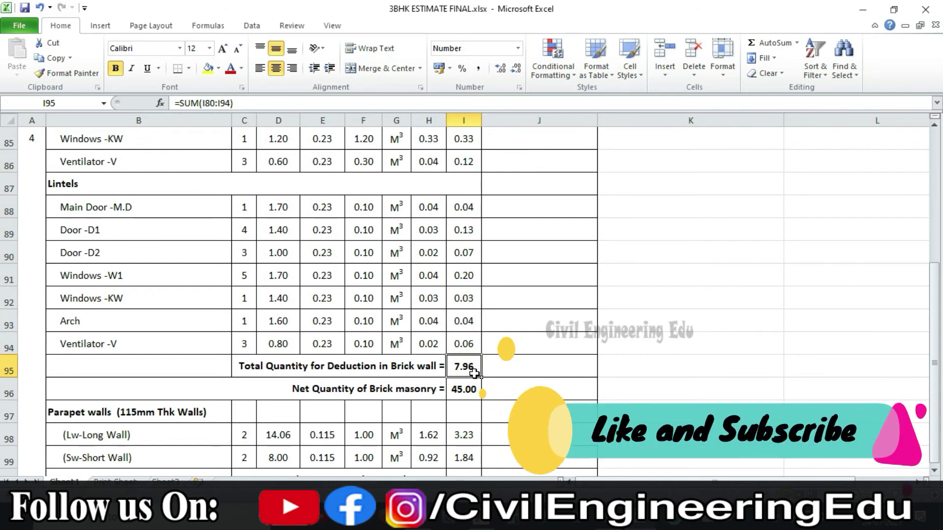
Relate the superstructure's total quantity without deduction and the total deduction to the net quantity of brick masonry.
scroll(473, 373, up, 4)
scroll(474, 373, up, 2)
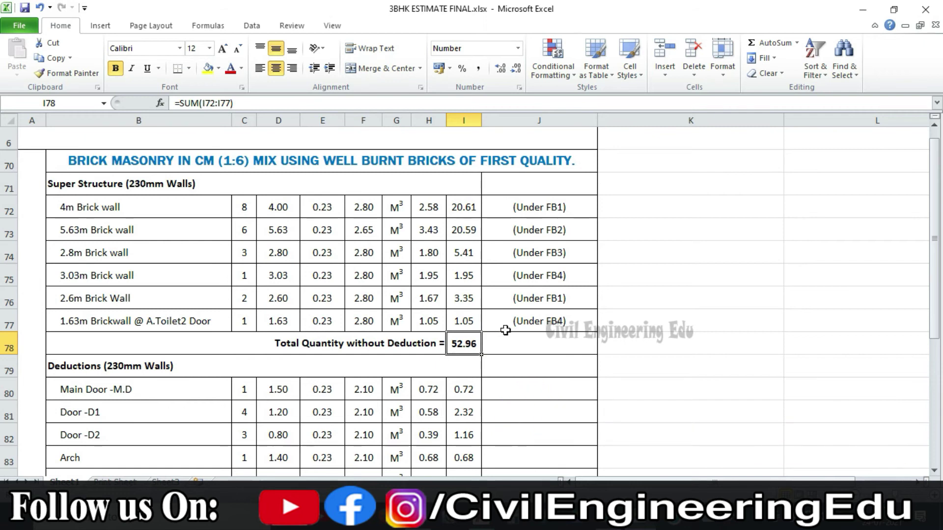
scroll(479, 266, down, 5)
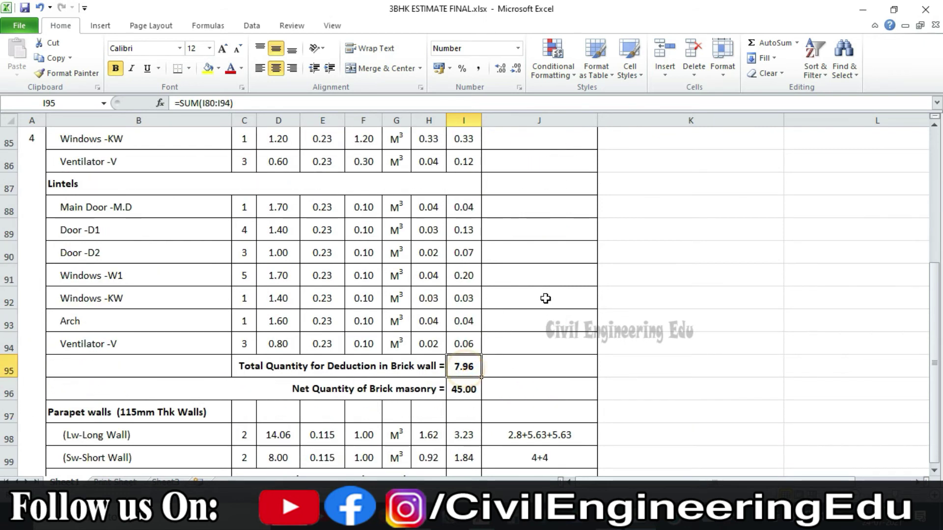
scroll(497, 328, down, 1)
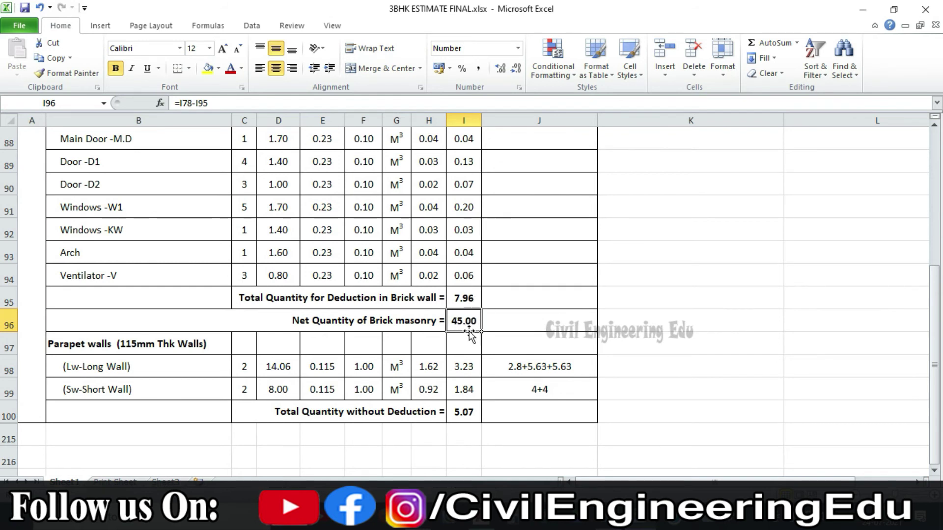
Bring up the Parapet walls (115mm Thk Walls) section and review its long wall and short wall entries.
scroll(415, 279, down, 2)
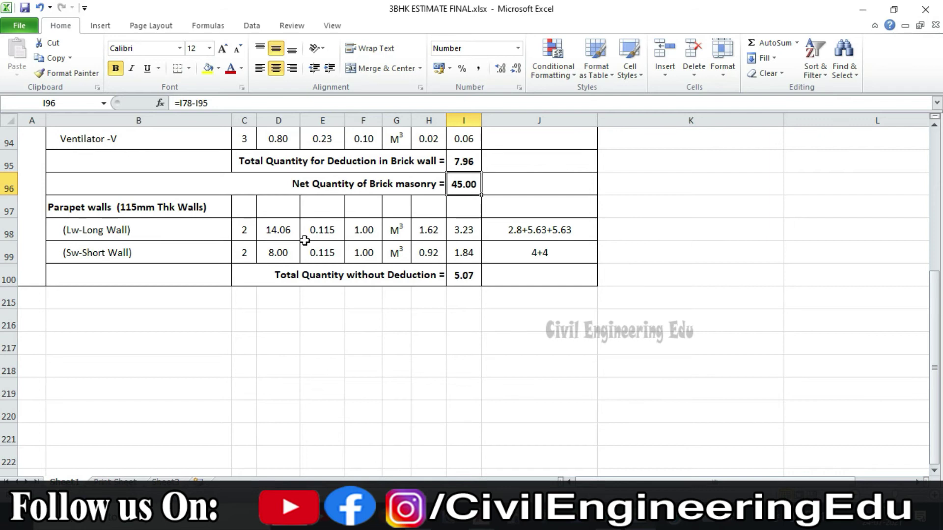
scroll(305, 241, up, 1)
drag(204, 267, 202, 299)
click(206, 319)
double_click(208, 320)
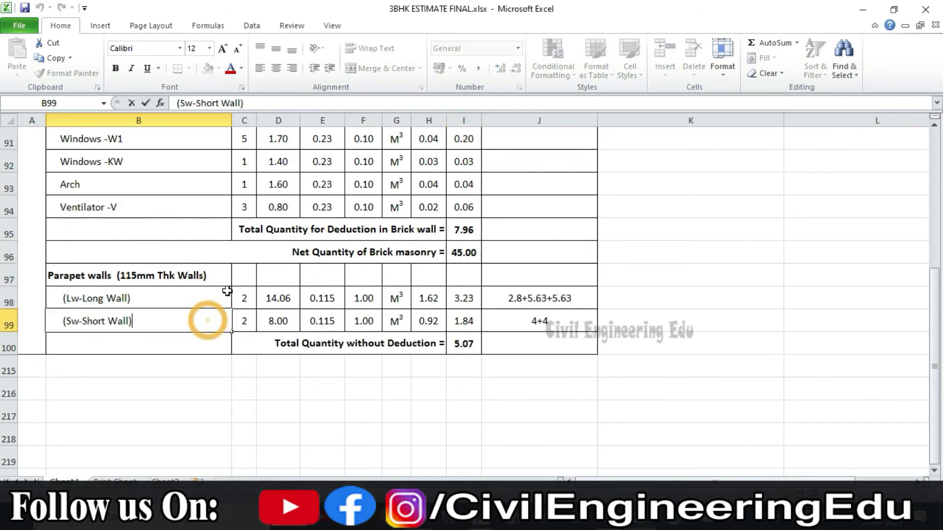
click(214, 273)
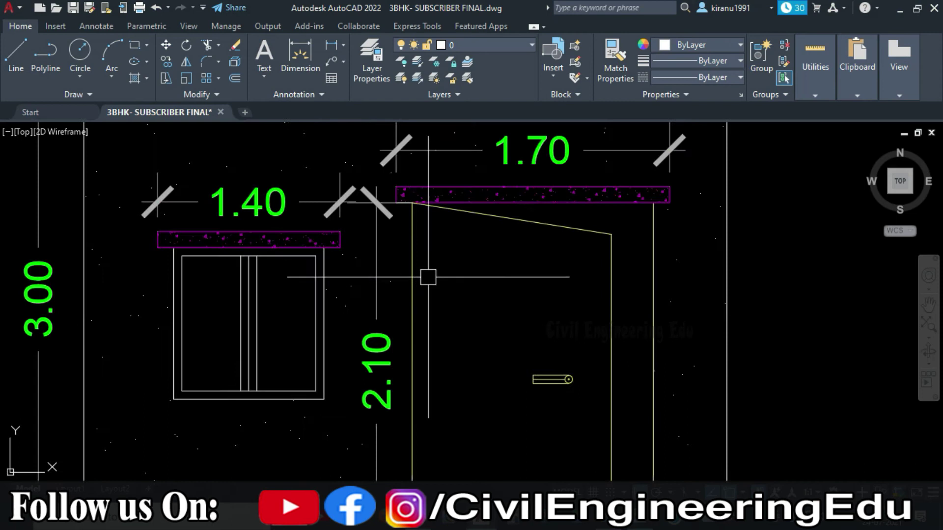
Switch to the AutoCAD drawing and examine the parapet wall above the FB1 beam in the highlighted floor beam/floor slab layout.
scroll(427, 276, down, 8)
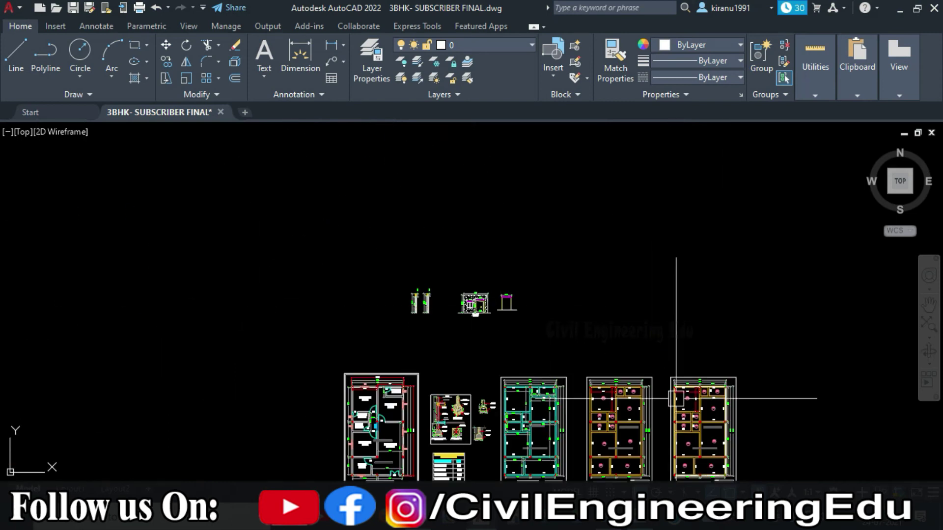
scroll(433, 236, up, 2)
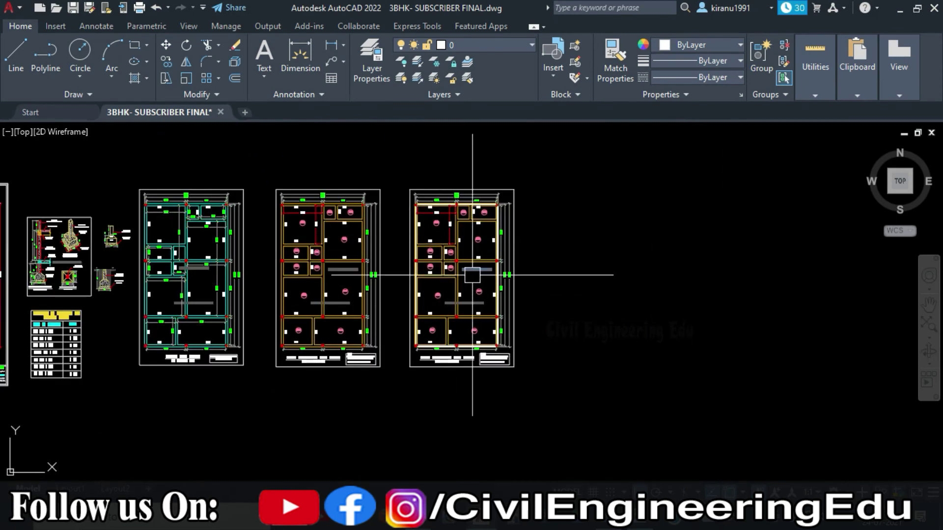
scroll(449, 228, up, 6)
scroll(456, 230, up, 6)
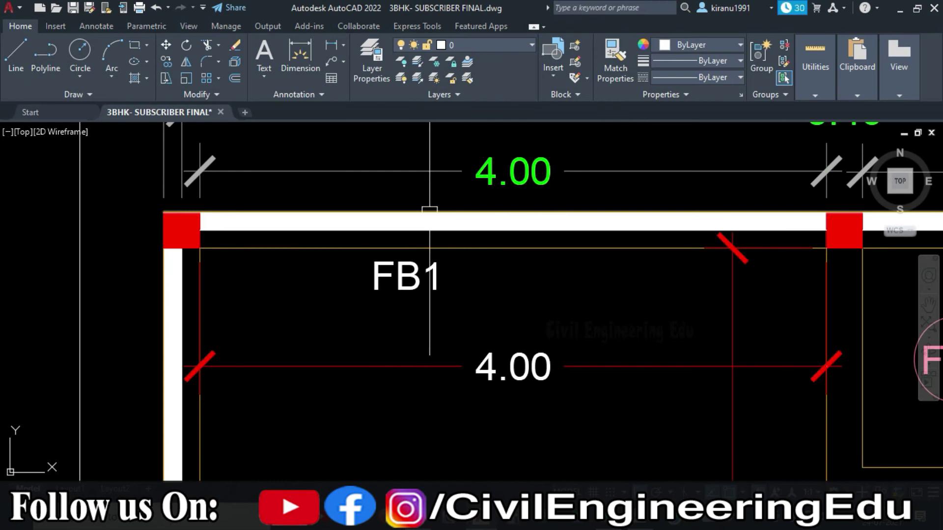
middle_drag(544, 252, 499, 261)
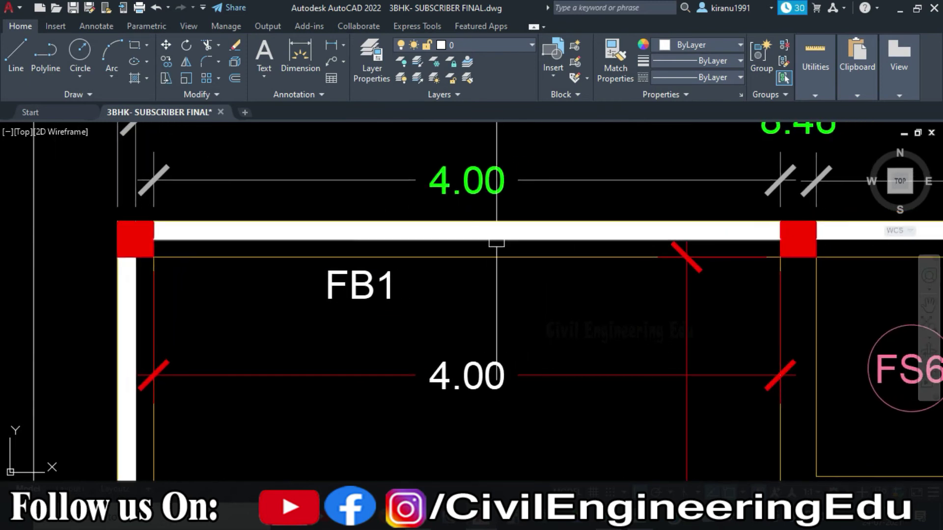
scroll(351, 197, down, 5)
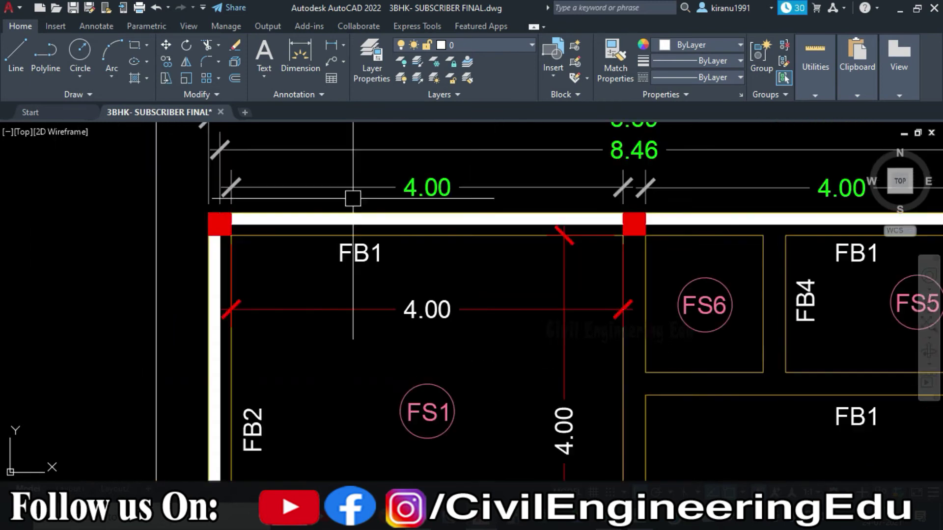
Trace the parapet walls around the outer perimeter of the highlighted floor beam/floor slab layout.
middle_drag(535, 274, 495, 269)
scroll(320, 194, down, 1)
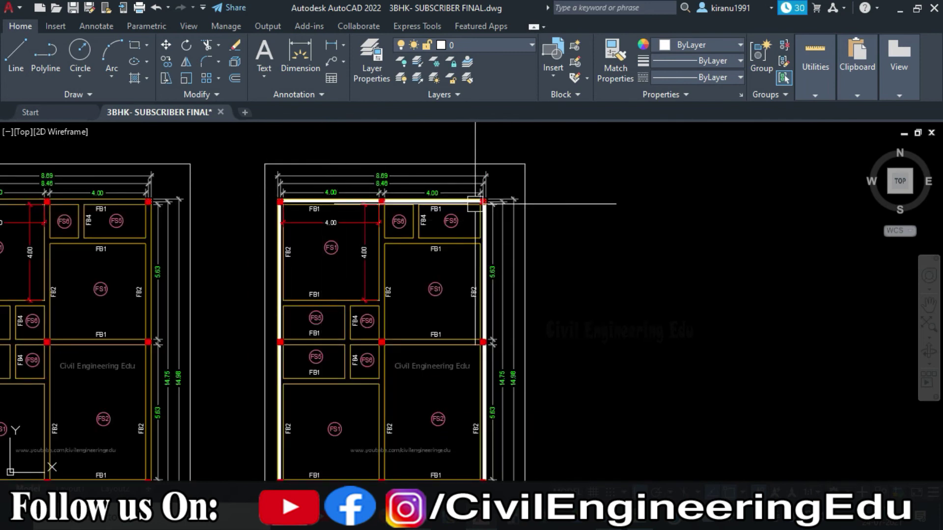
scroll(464, 202, down, 1)
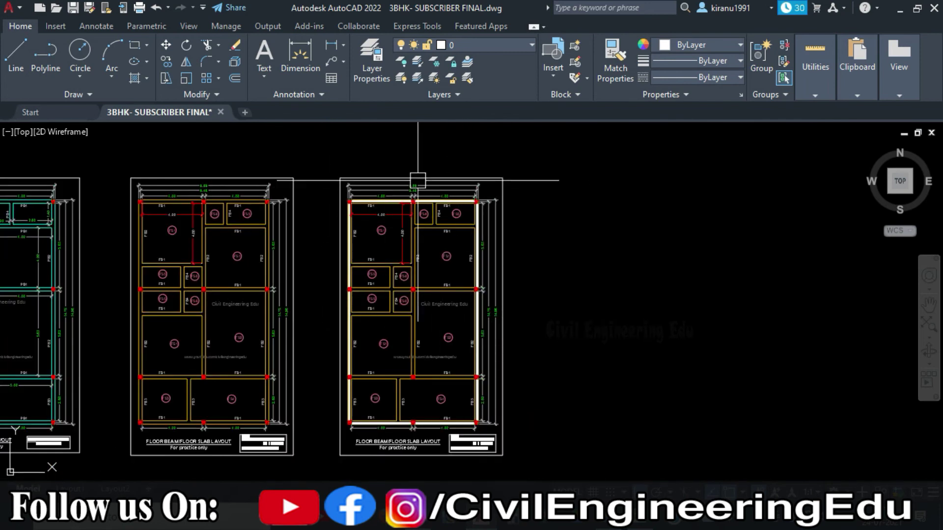
scroll(375, 214, up, 5)
middle_drag(427, 210, 413, 276)
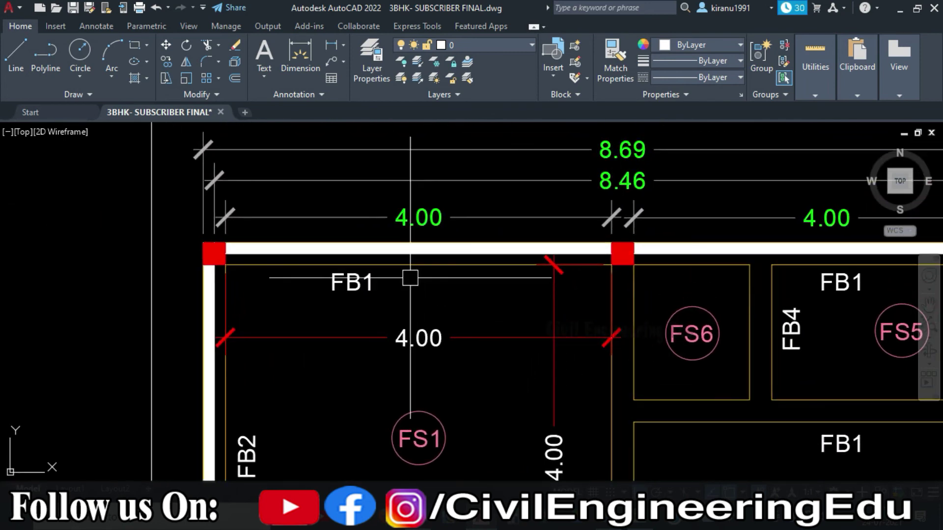
scroll(432, 282, up, 1)
scroll(366, 207, down, 8)
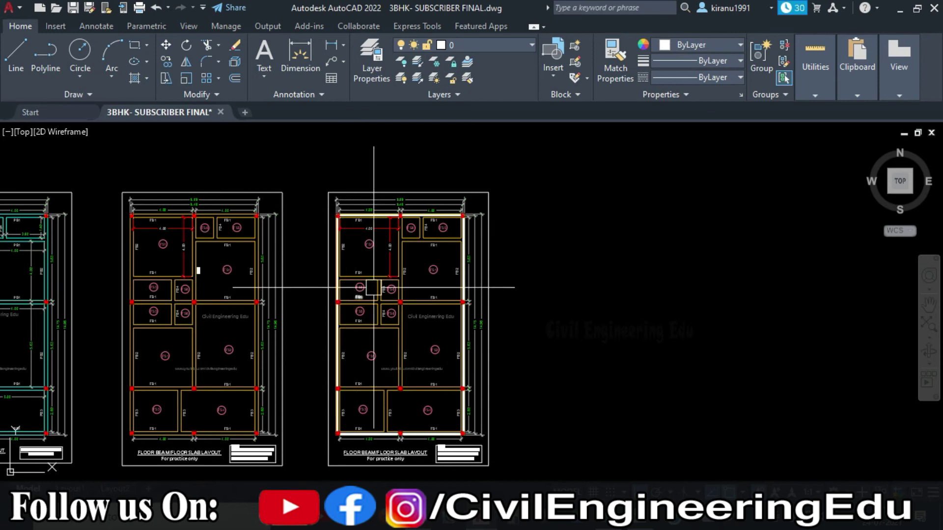
Review the parapet long wall and short wall counts in the Excel estimate, plus the long wall's length and its breakdown.
key(alt+Tab)
click(155, 304)
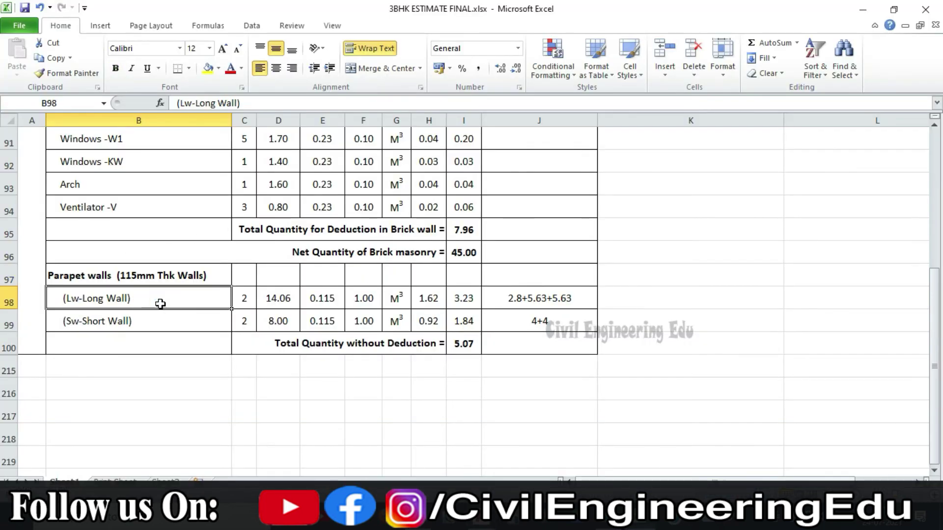
click(164, 326)
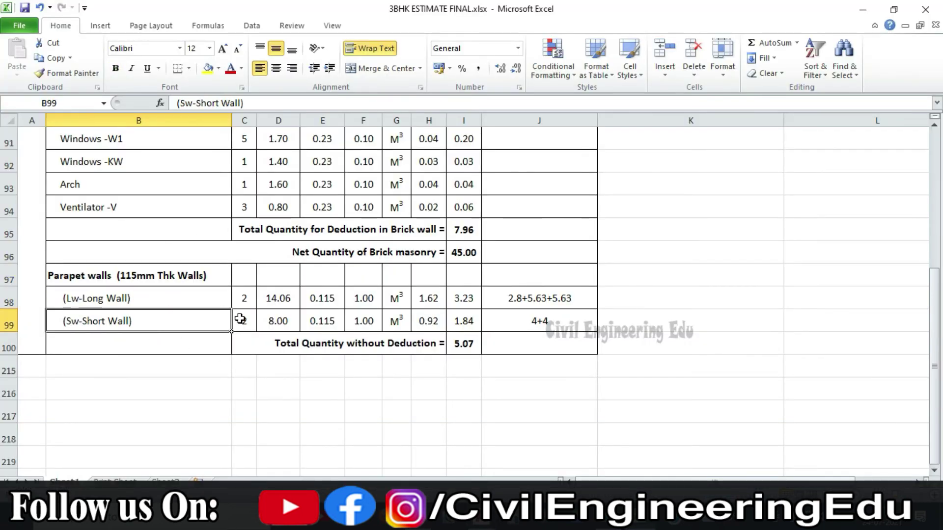
click(247, 296)
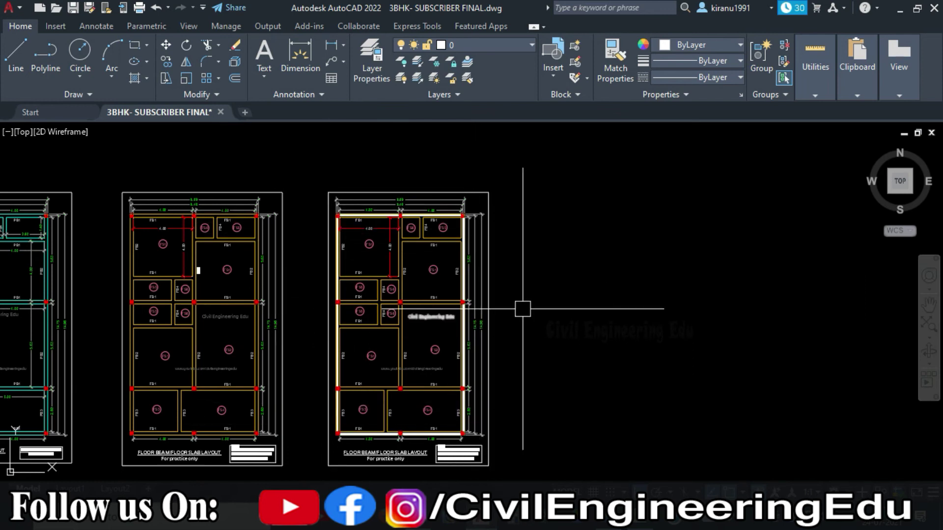
key(alt+Tab)
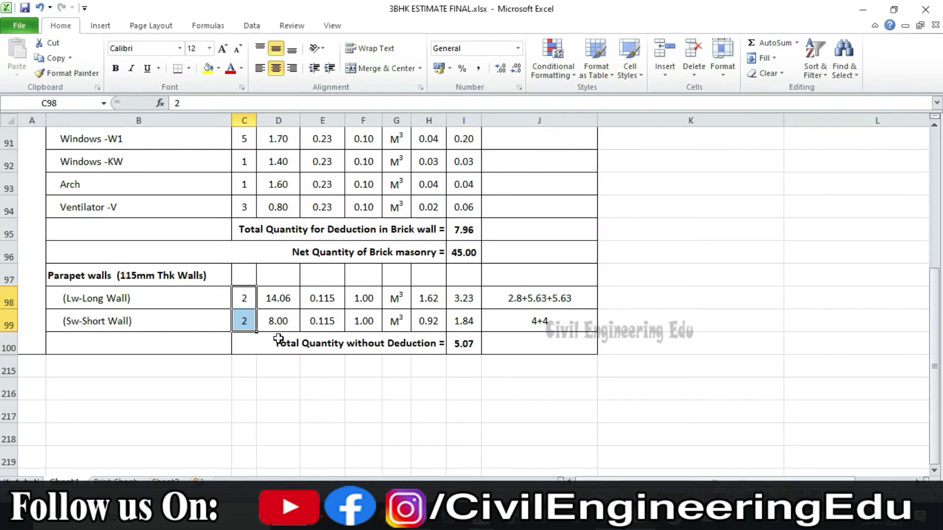
drag(248, 295, 246, 318)
click(282, 306)
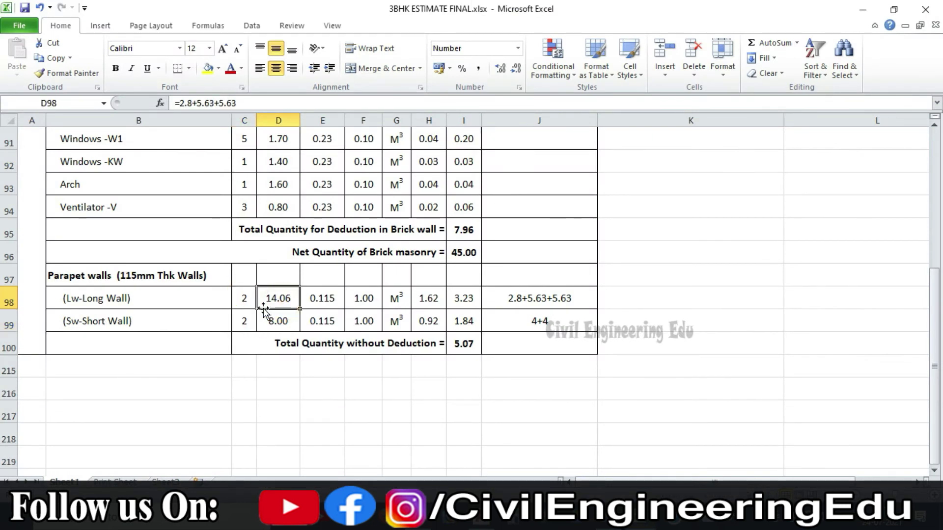
click(569, 297)
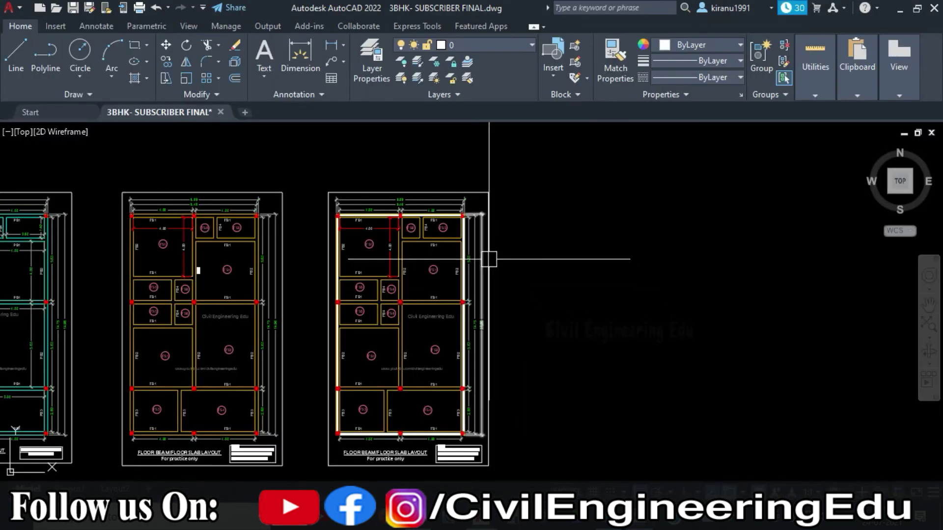
In the AutoCAD floor slab layout, add a vertical linear dimension across panel FS3 between its upper and lower beam edges.
scroll(390, 316, up, 6)
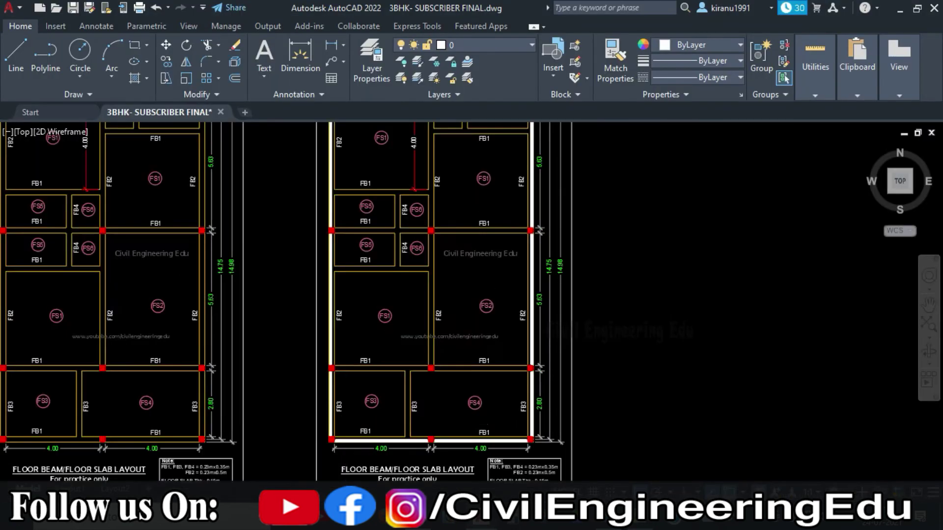
scroll(389, 316, down, 5)
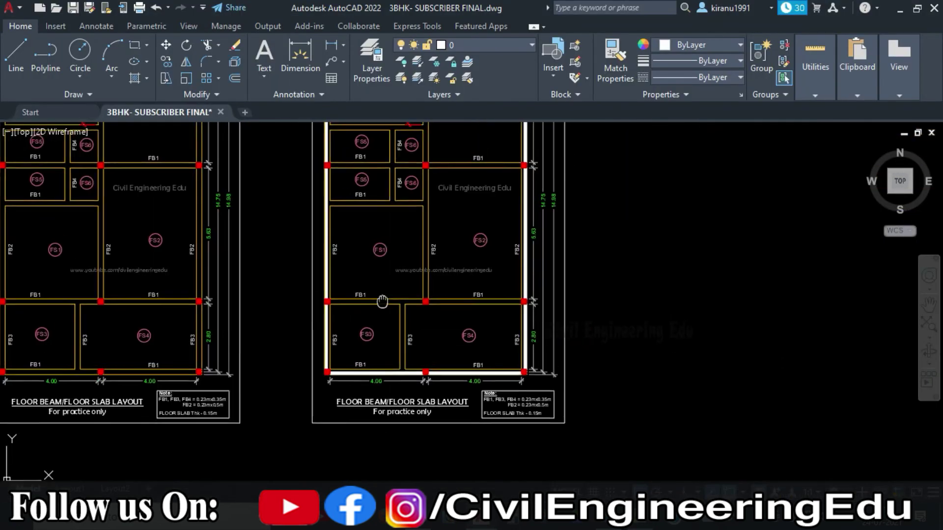
scroll(381, 301, up, 1)
scroll(350, 307, up, 5)
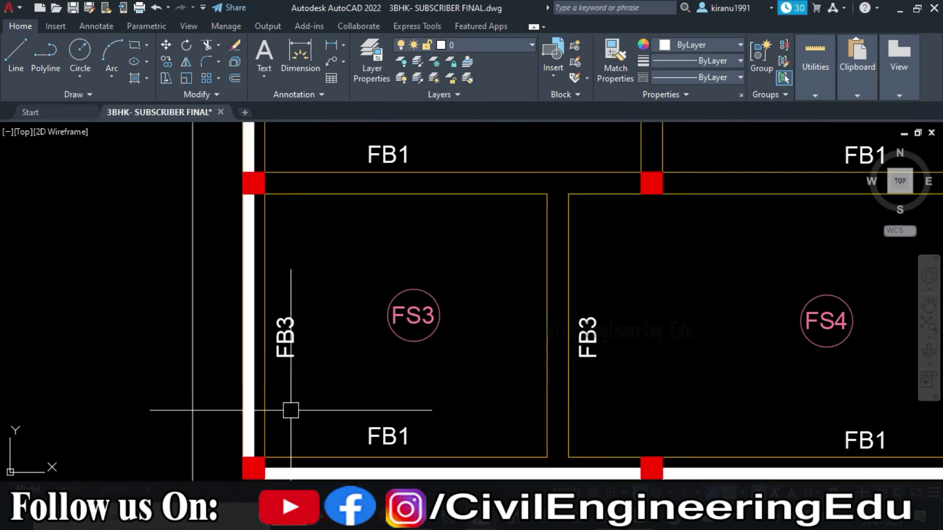
text(dl)
key(Return)
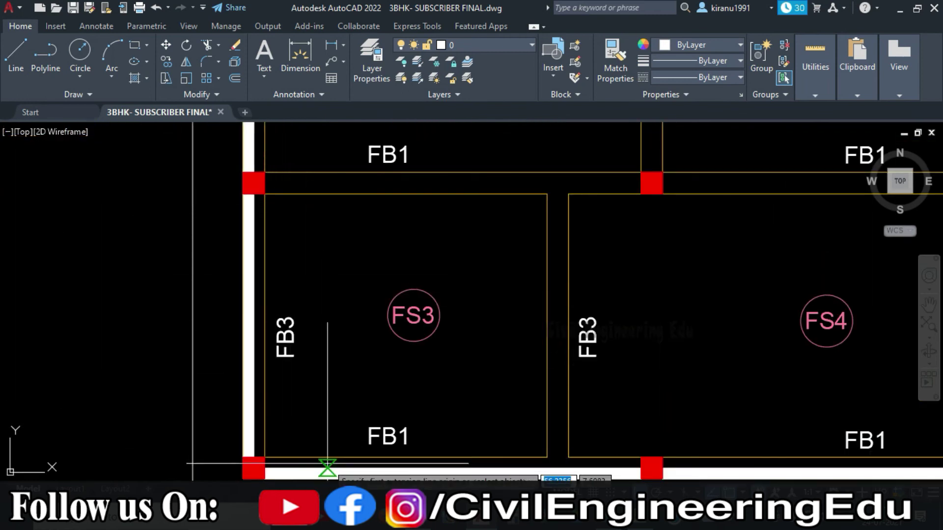
click(328, 456)
click(327, 194)
click(330, 294)
Examine the span dimensions along the long parapet wall in the floor slab layout and relate them to its full length.
scroll(359, 279, down, 5)
scroll(580, 203, up, 4)
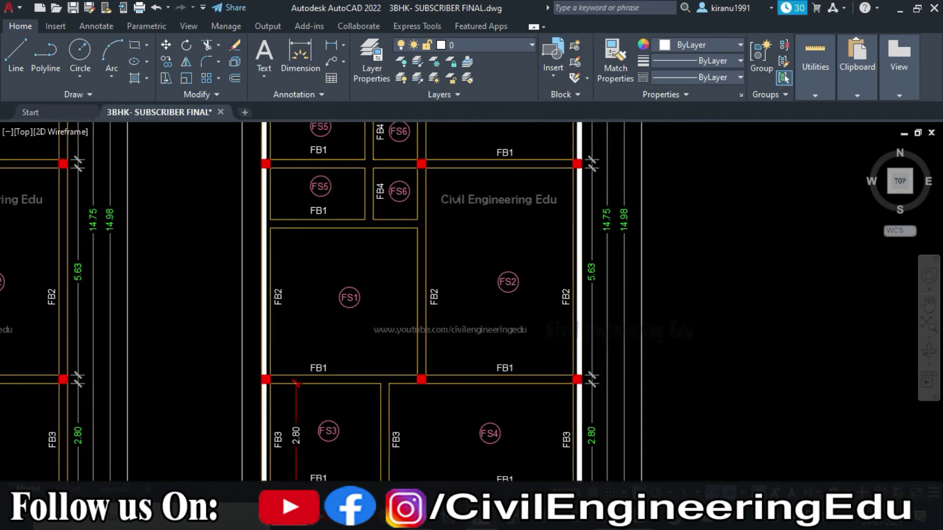
scroll(580, 203, up, 2)
scroll(606, 225, down, 5)
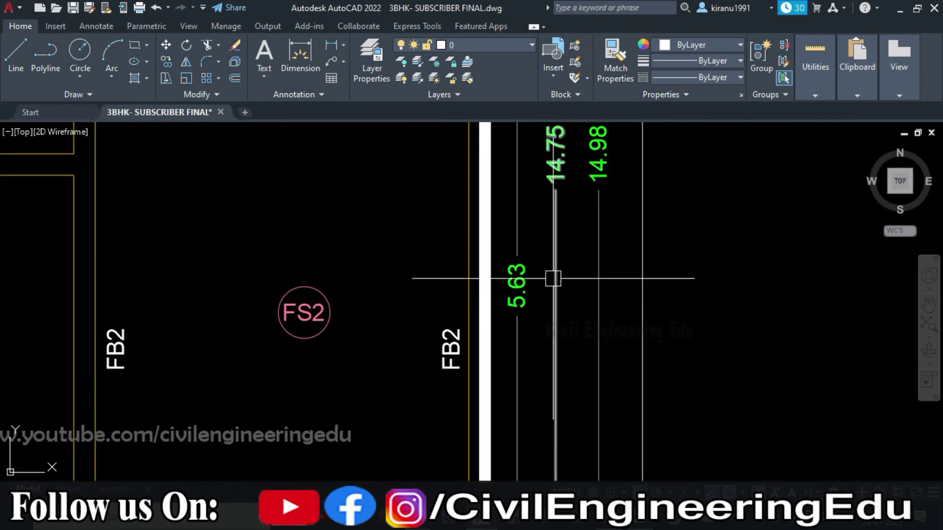
scroll(564, 347, up, 4)
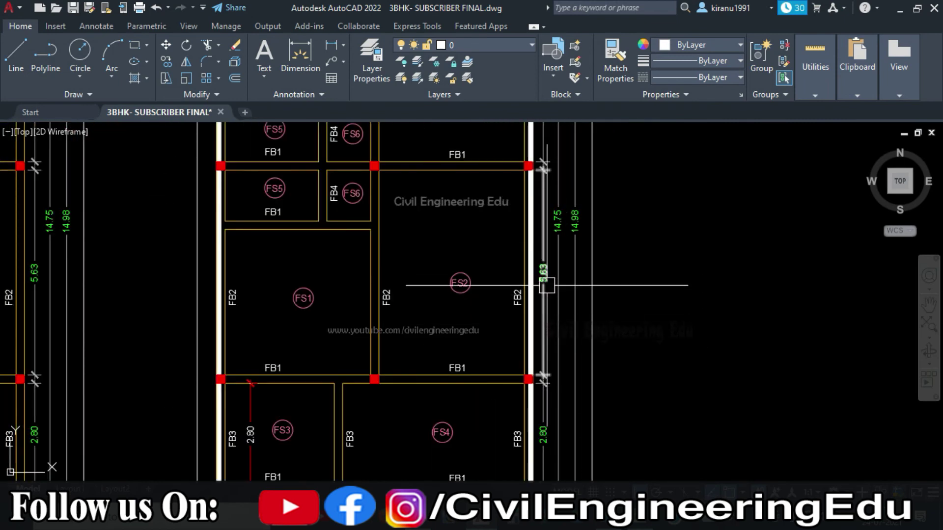
scroll(550, 279, up, 4)
scroll(501, 391, down, 5)
scroll(484, 363, up, 4)
scroll(535, 236, down, 3)
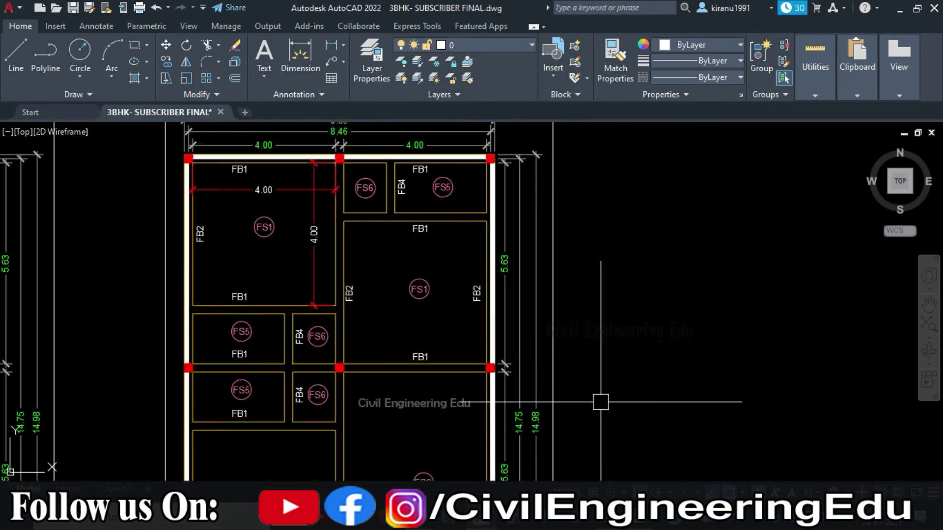
scroll(602, 400, down, 2)
middle_drag(592, 361, 576, 296)
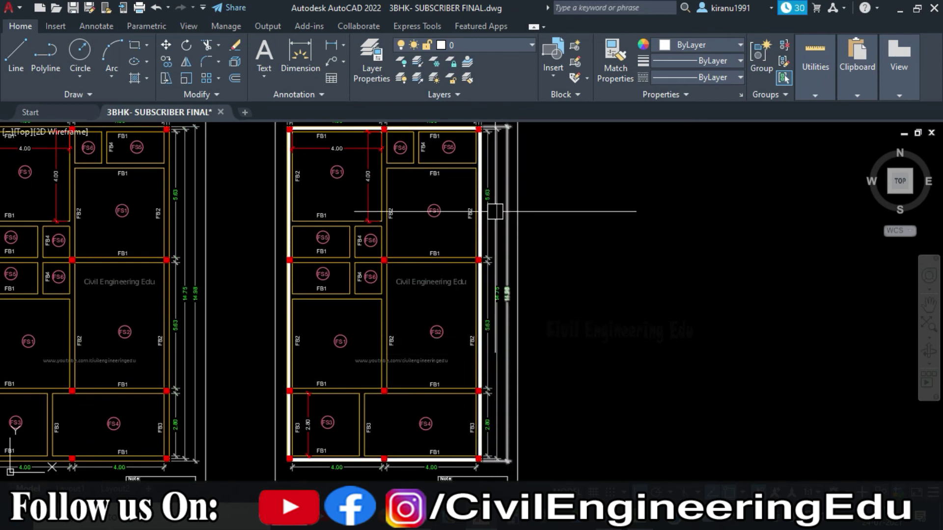
Check the parapet long wall's length, number, thickness and height in the Excel estimate against the two long sides in the drawing.
key(alt+Tab)
click(292, 299)
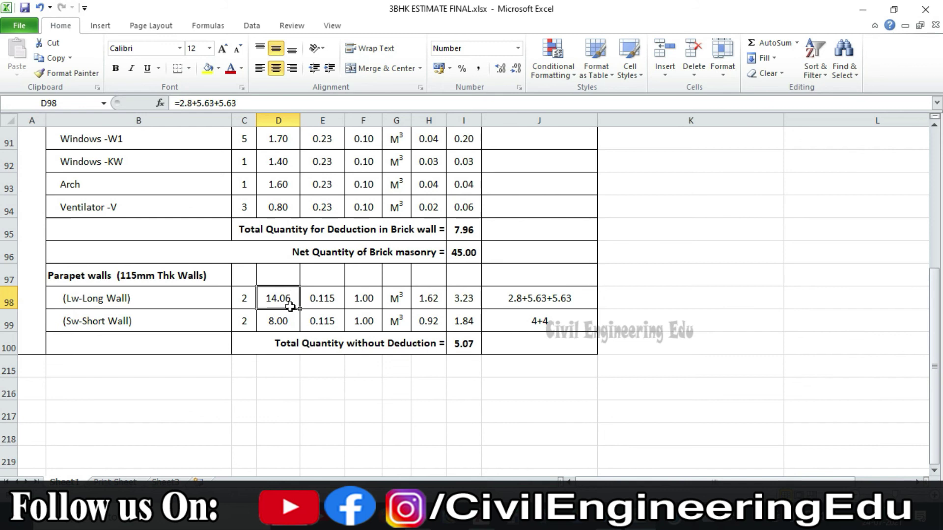
click(249, 298)
key(alt+Tab)
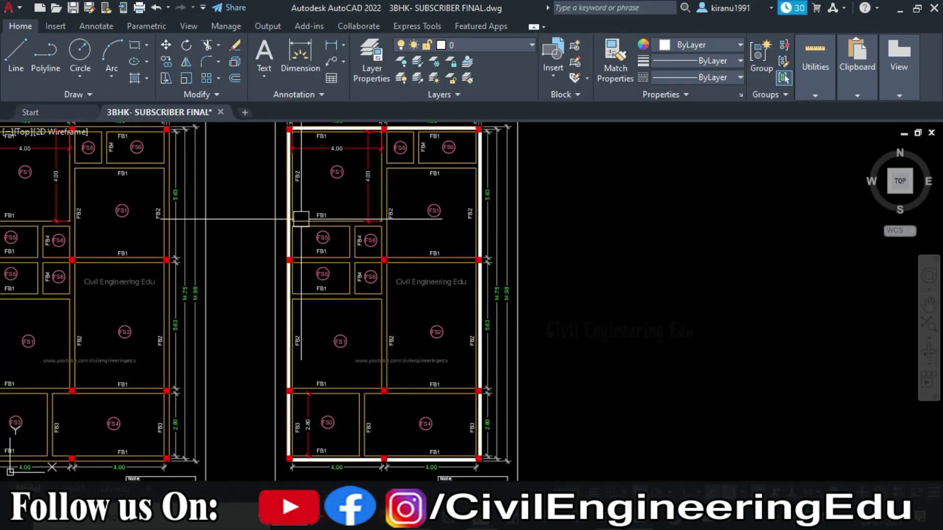
key(alt+Tab)
click(318, 300)
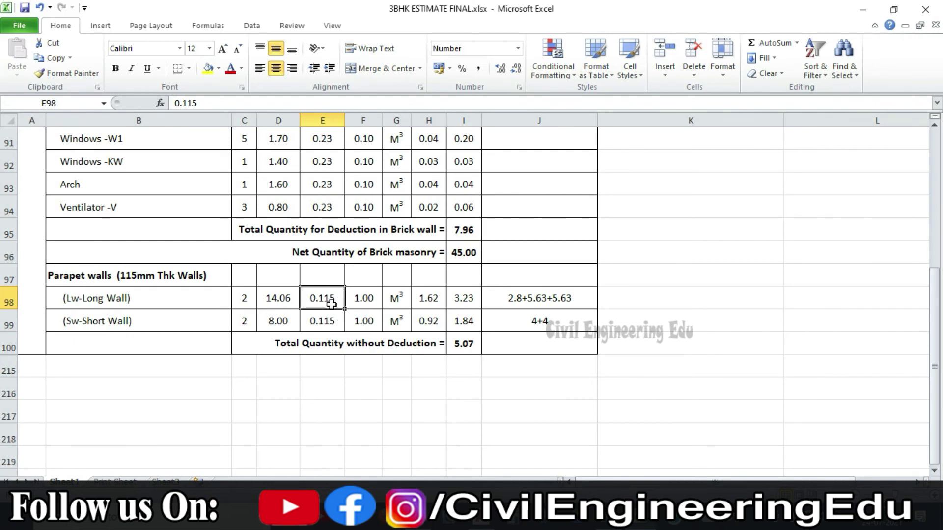
click(366, 295)
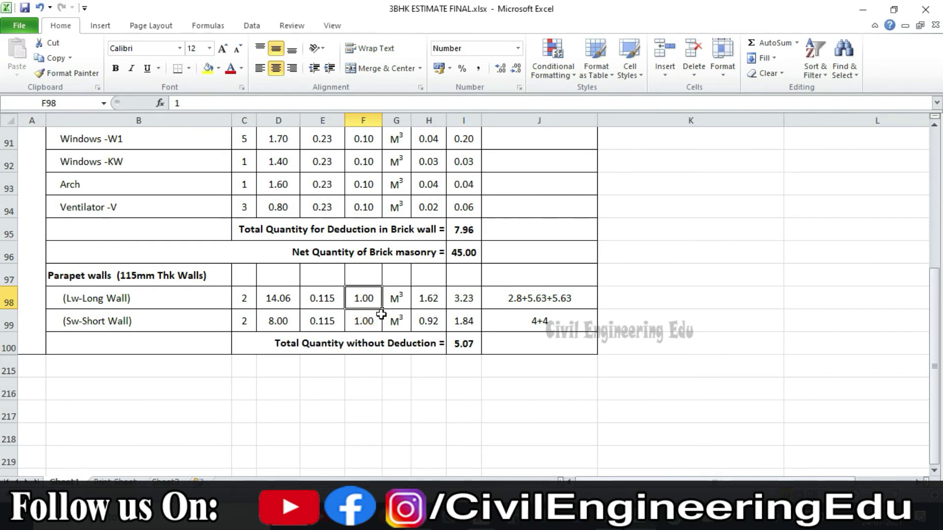
Refer back to the AutoCAD drawing for the parapet wall, and return to the Excel estimate.
key(alt+Tab)
scroll(458, 362, down, 3)
scroll(217, 309, up, 5)
scroll(208, 221, up, 6)
scroll(257, 212, down, 2)
key(alt+Tab)
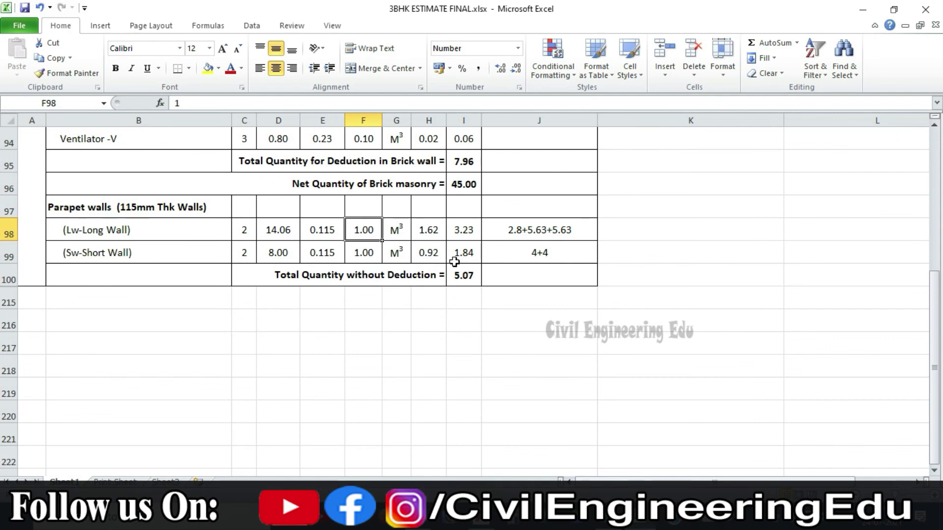
Relate the parapet long wall's length, thickness and height to its unit quantity, and its number to the total quantity.
click(279, 225)
click(321, 230)
click(374, 231)
click(278, 227)
click(322, 229)
click(363, 230)
click(439, 231)
click(245, 227)
click(456, 230)
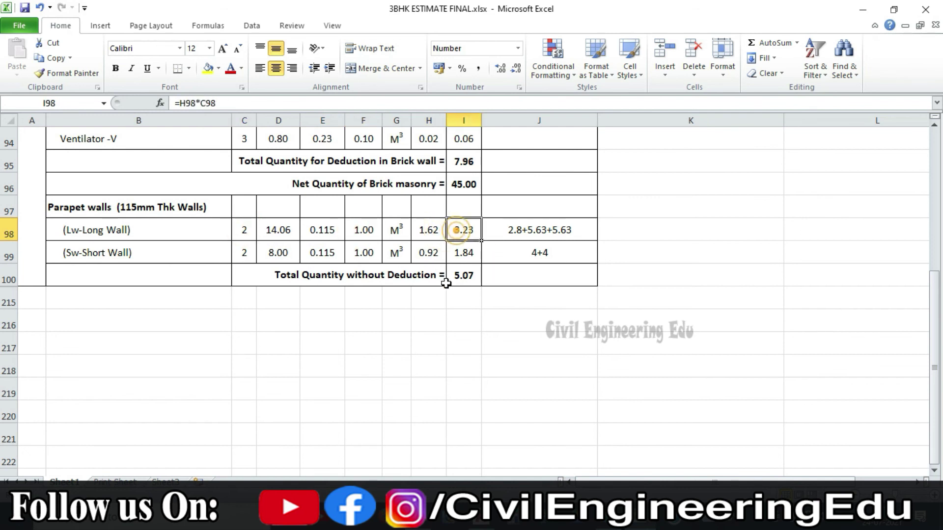
Compare the parapet short wall's number and length in the estimate with the two spans along the short side in AutoCAD.
click(247, 256)
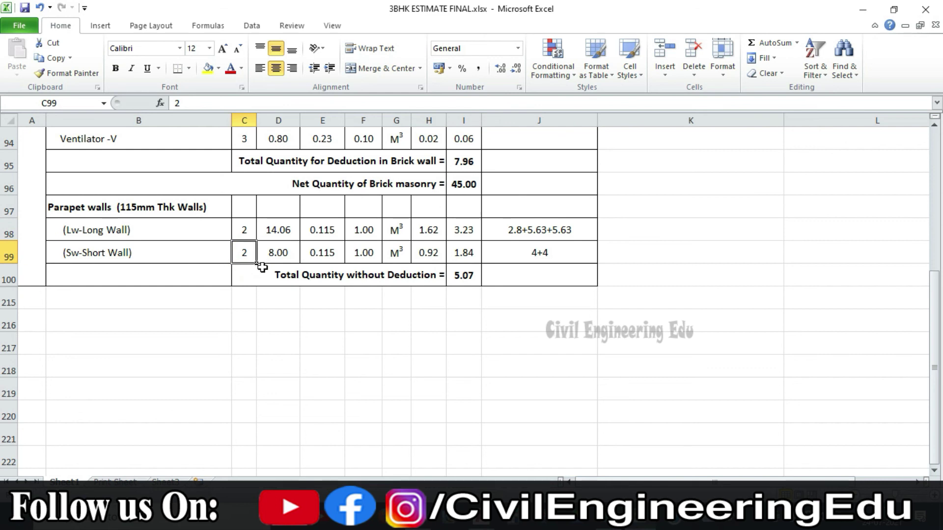
click(280, 252)
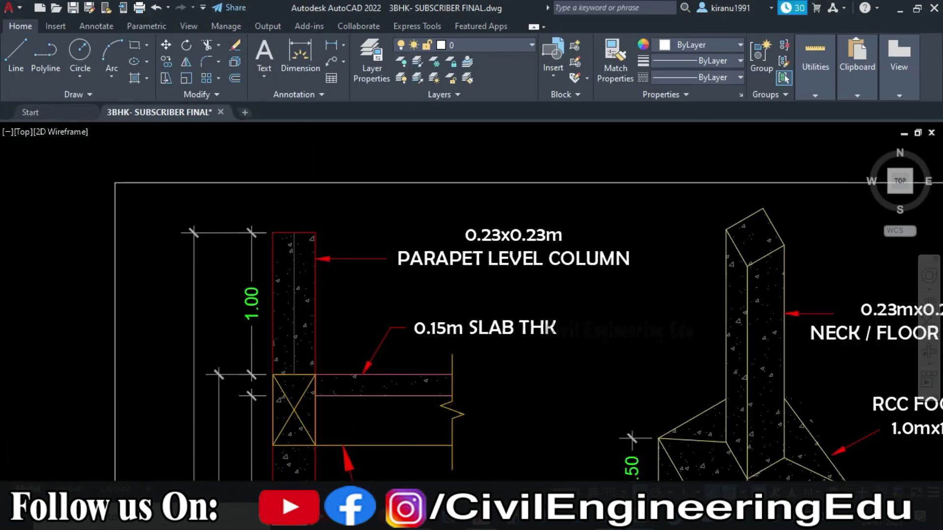
scroll(671, 330, down, 5)
middle_drag(540, 330, 670, 330)
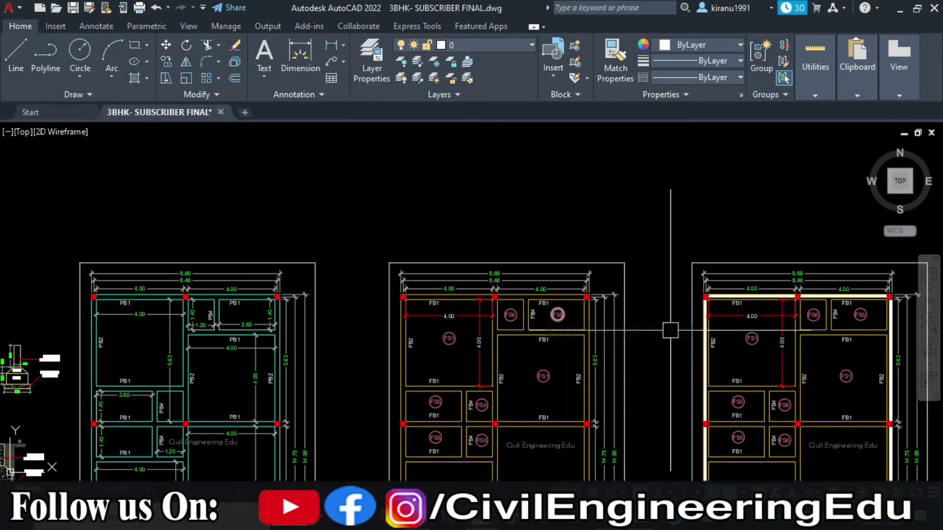
middle_drag(751, 309, 254, 301)
scroll(293, 300, up, 6)
middle_drag(356, 335, 458, 330)
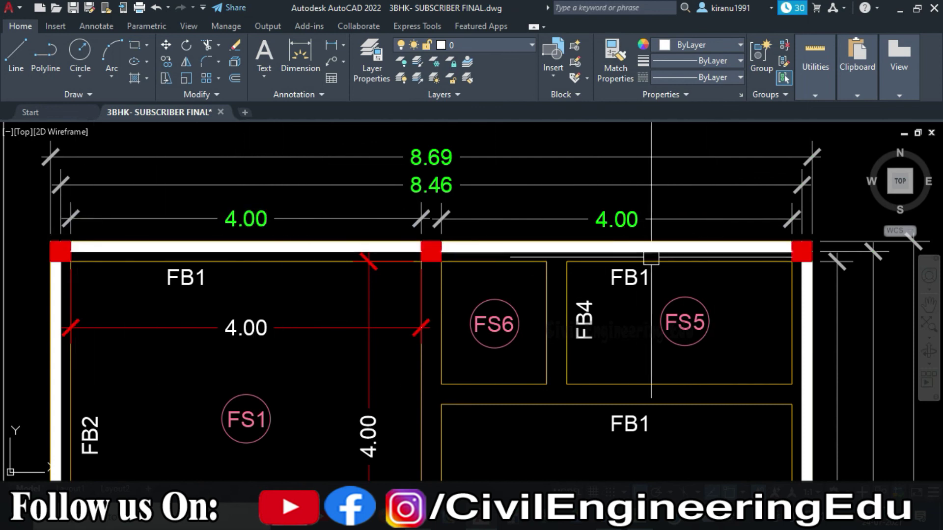
scroll(423, 182, down, 8)
scroll(410, 386, up, 4)
In the Excel estimate, relate the parapet short wall's dimensions to its unit quantity, and its number to the total quantity.
key(alt+Tab)
click(244, 253)
click(278, 252)
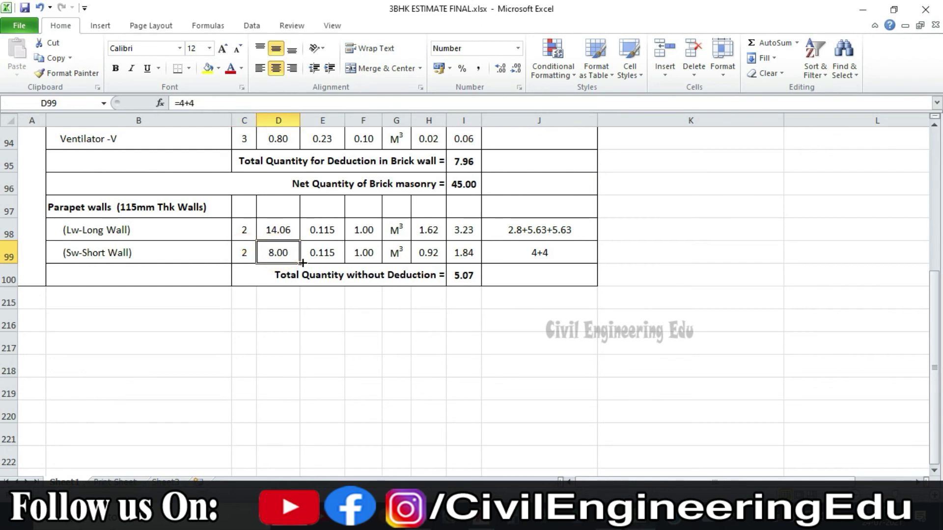
click(330, 255)
click(371, 256)
click(289, 257)
click(322, 254)
click(366, 254)
click(428, 253)
click(245, 251)
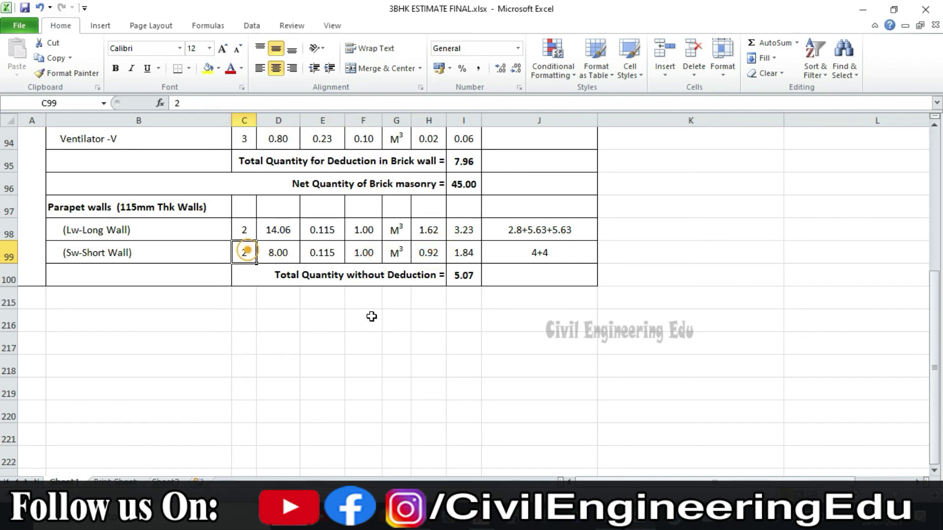
click(463, 252)
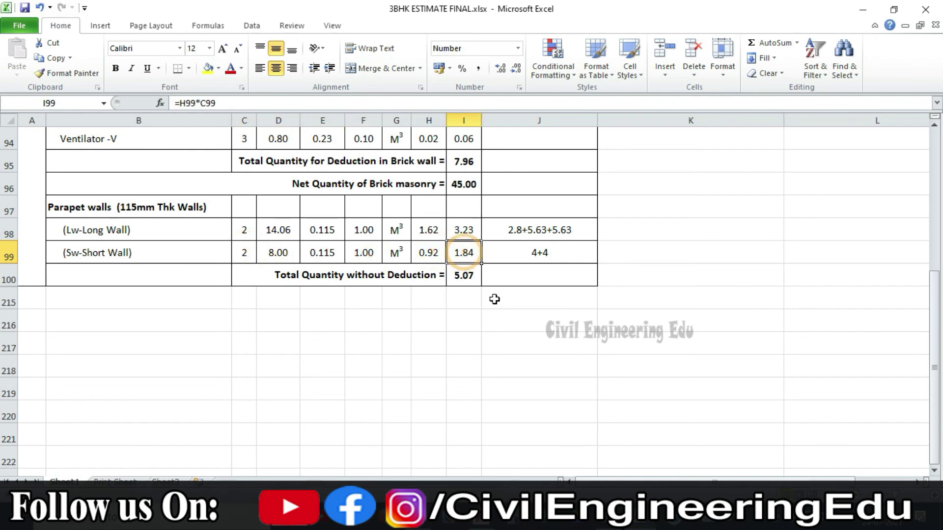
Select the parapet walls' total quantity without deduction, and return to the superstructure entries of the brick masonry table for review.
click(458, 276)
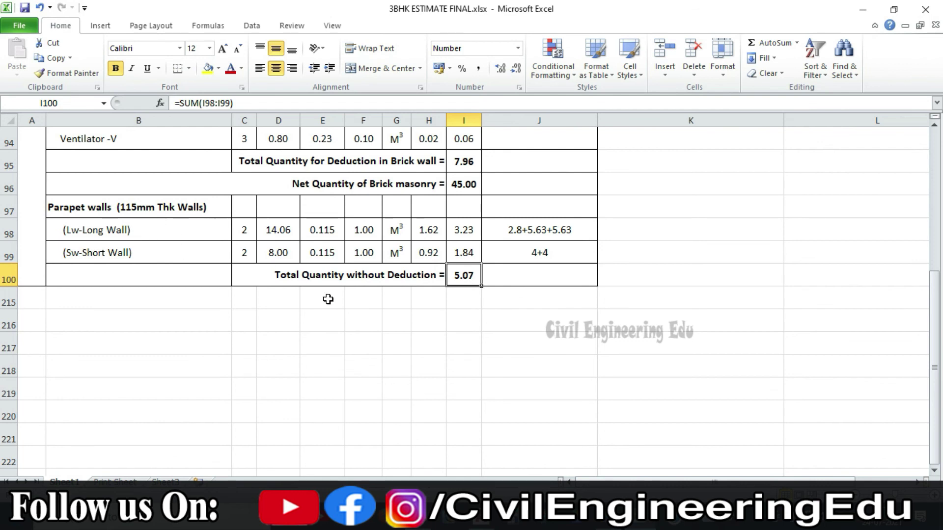
scroll(328, 299, up, 1)
scroll(286, 331, up, 10)
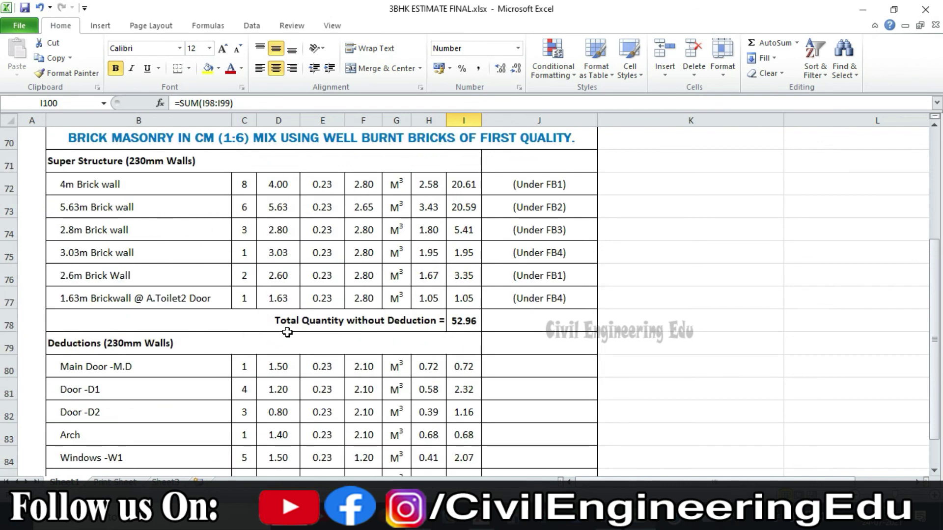
scroll(301, 294, down, 3)
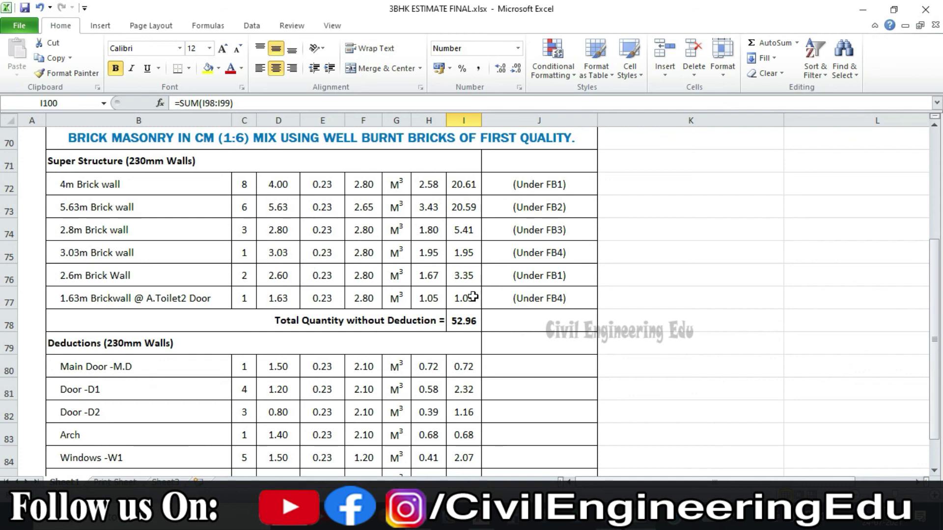